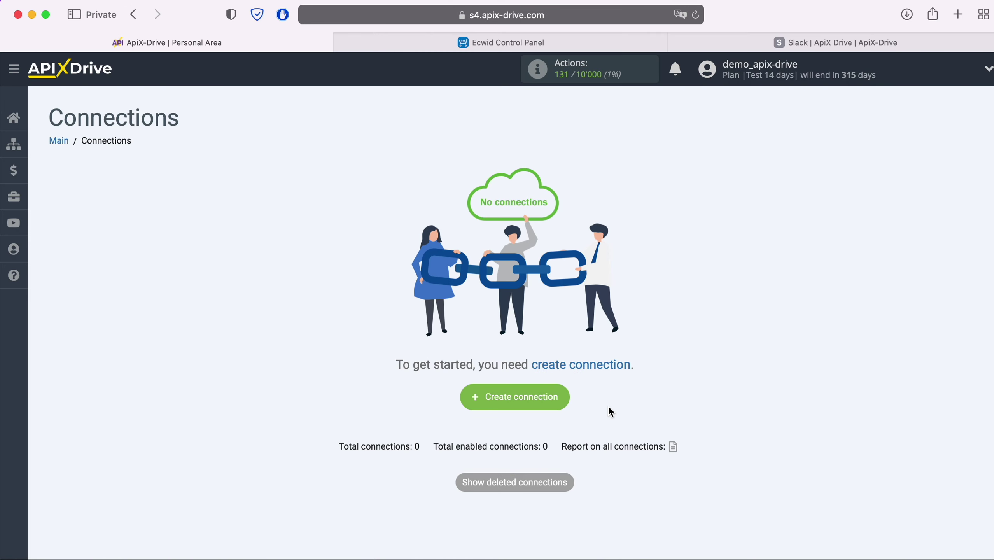
Create a new connection with Ecwid as the source and Get ORDERS (new) as its action.
click(561, 399)
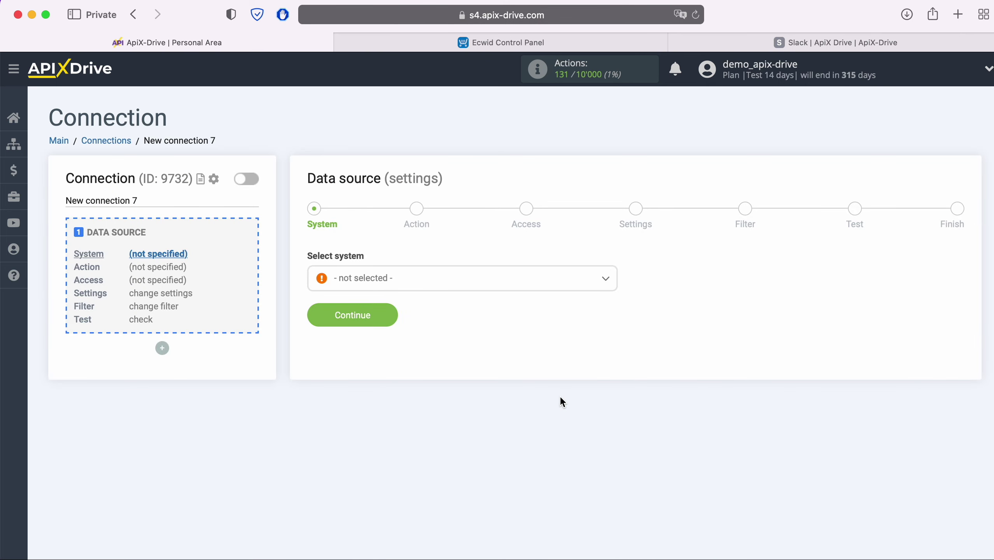
click(461, 277)
scroll(500, 399, down, 3)
scroll(501, 399, down, 15)
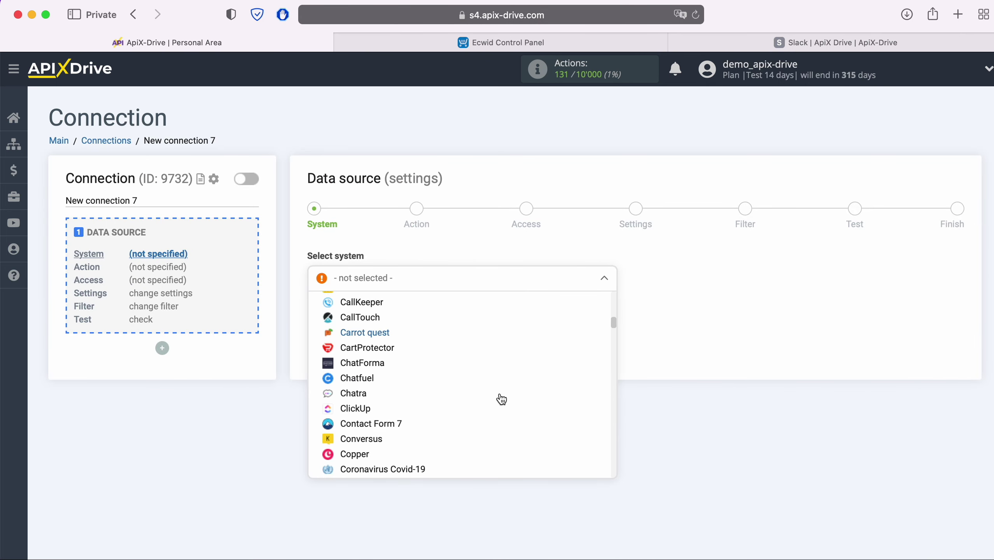
click(390, 402)
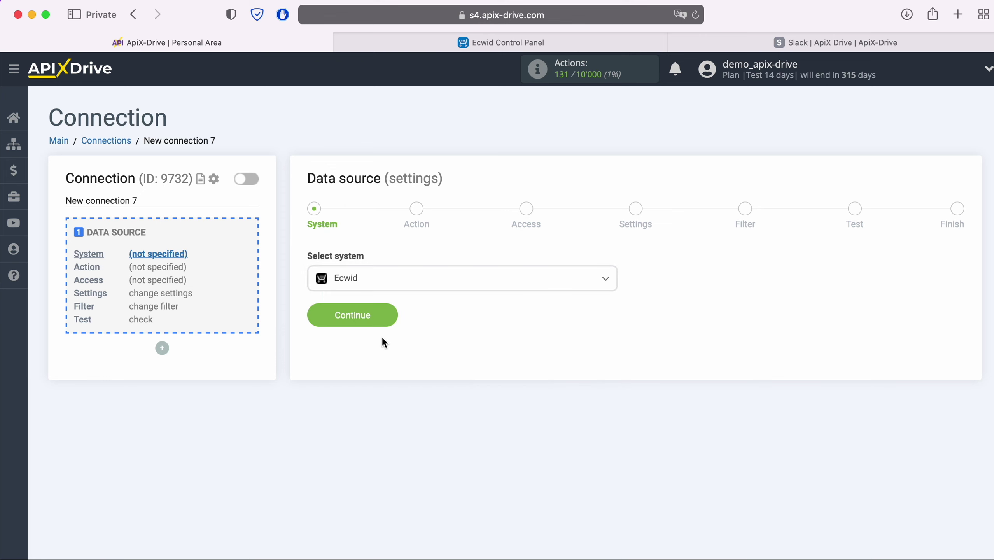
click(391, 319)
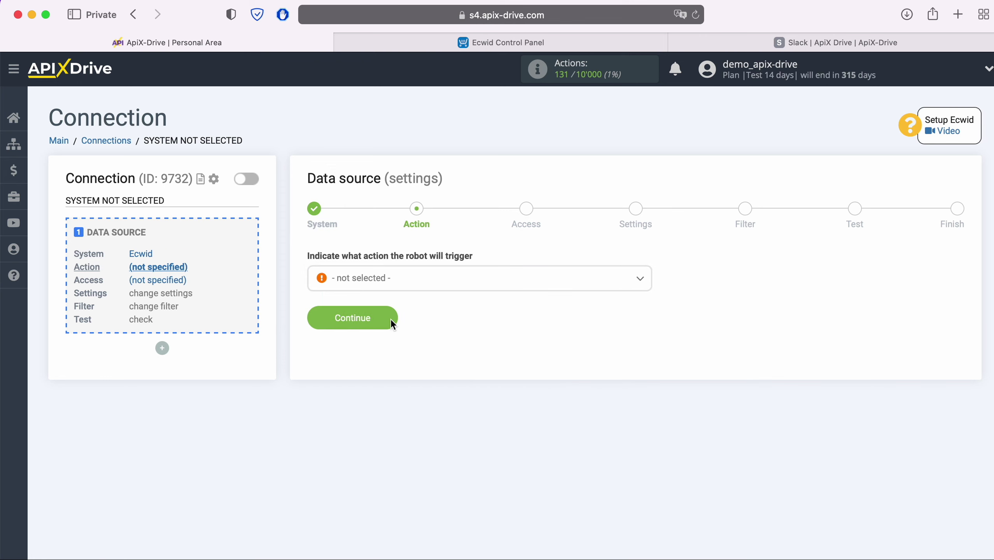
click(437, 281)
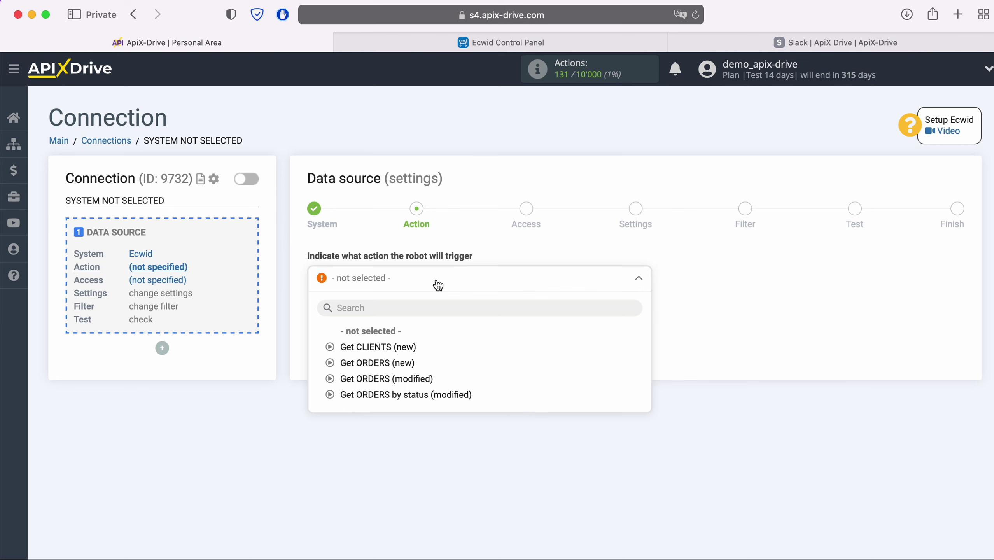
click(397, 362)
click(393, 323)
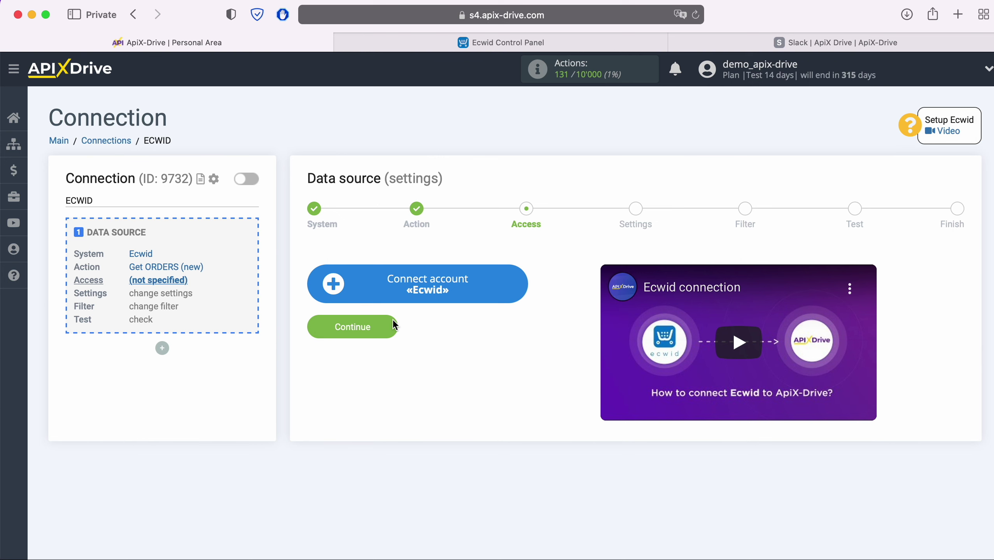
Connect the Ecwid account by signing in with the store account's e-mail and password.
click(511, 287)
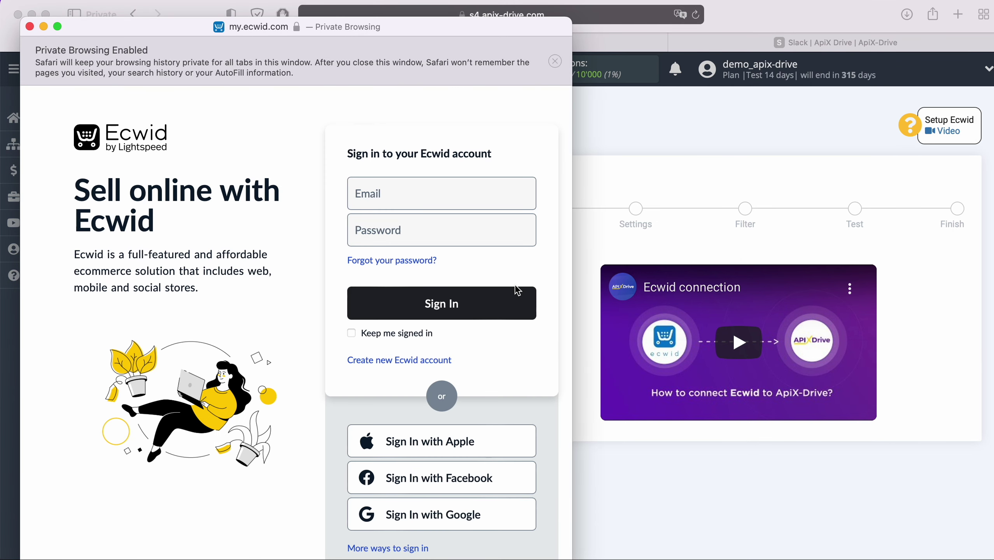
click(428, 206)
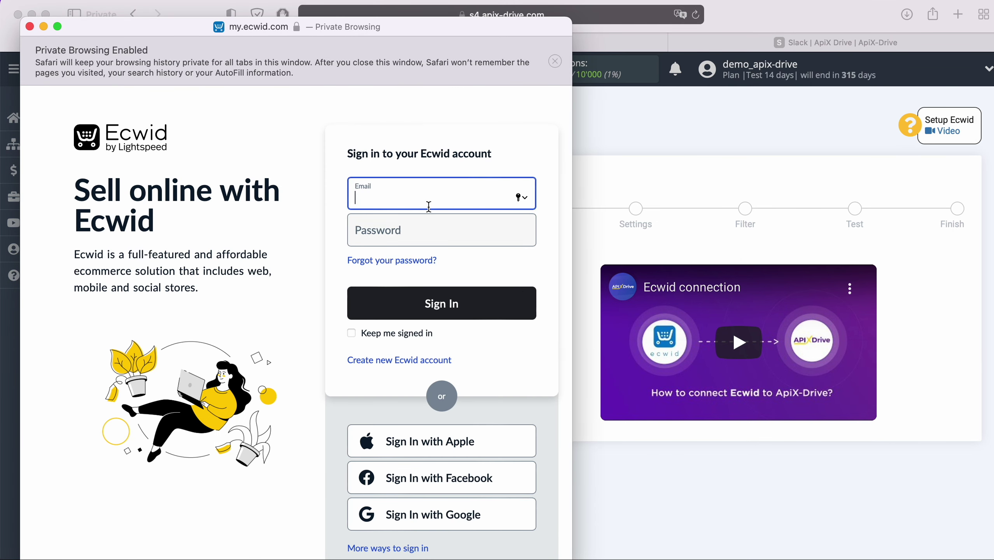
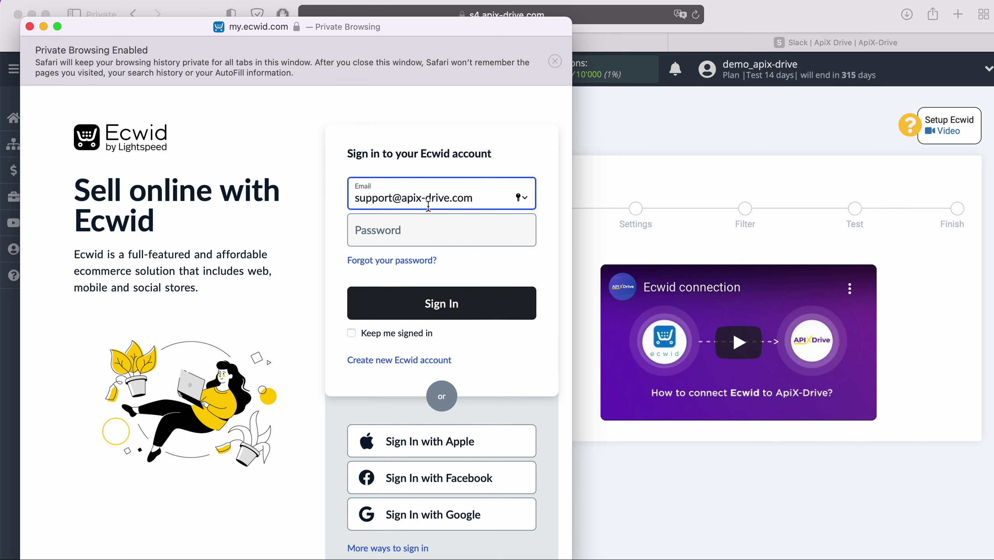
click(415, 230)
text(••••••••••••)
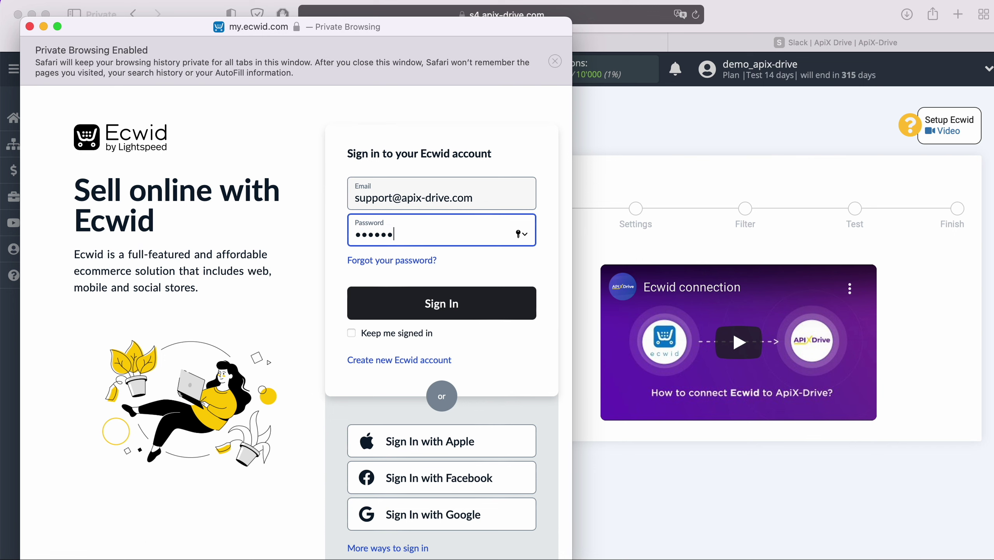
click(480, 299)
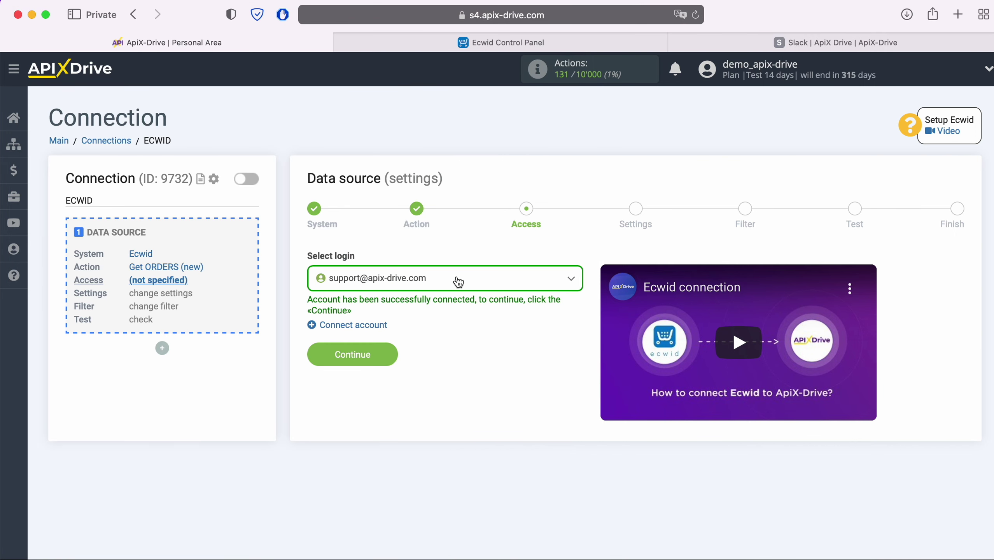
Select the connected Ecwid login and continue past Settings and Filter without adding filters.
click(454, 278)
click(421, 363)
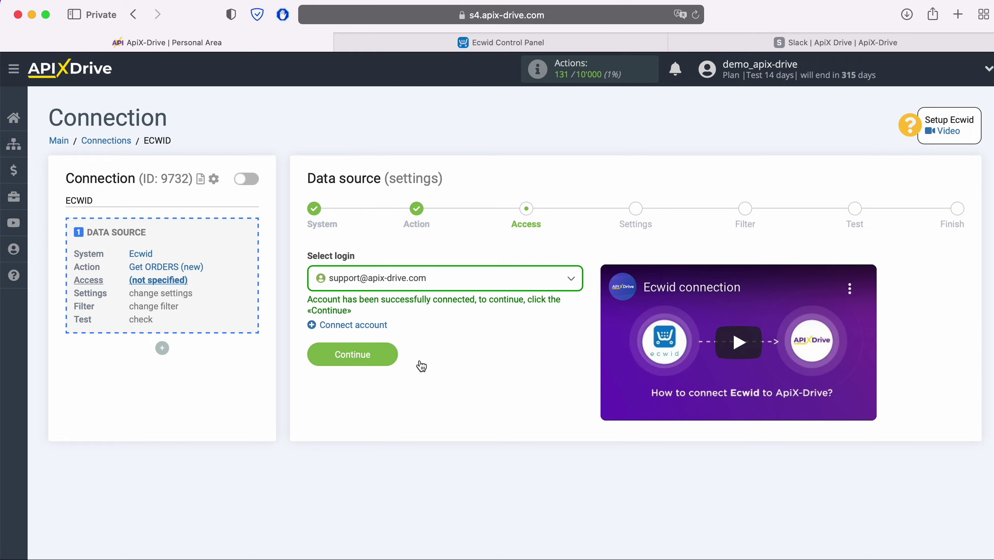
click(395, 359)
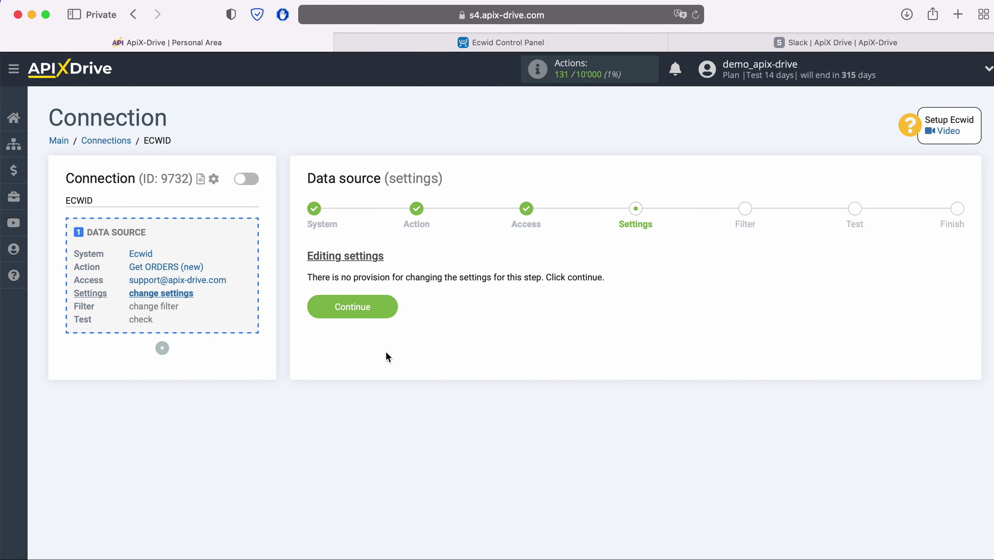
click(388, 306)
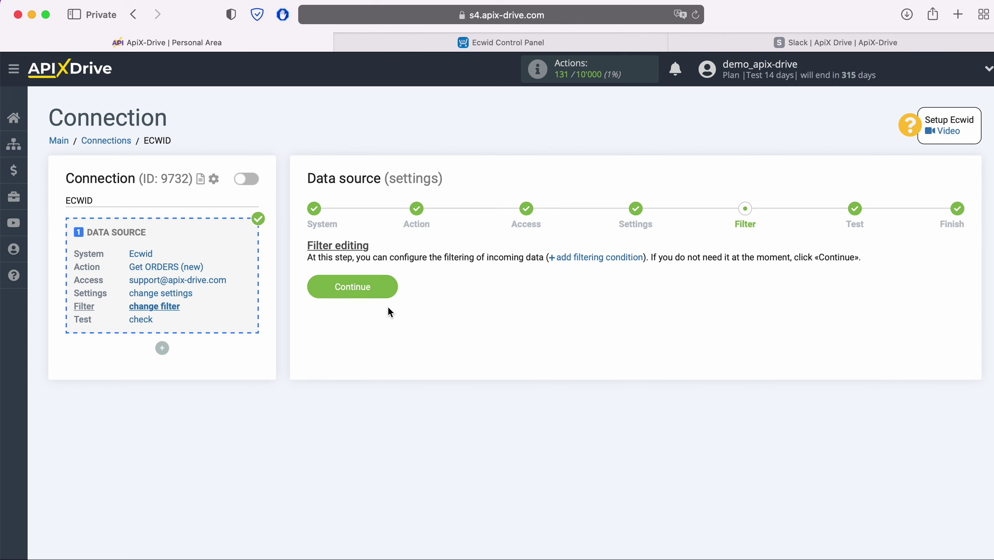
click(390, 288)
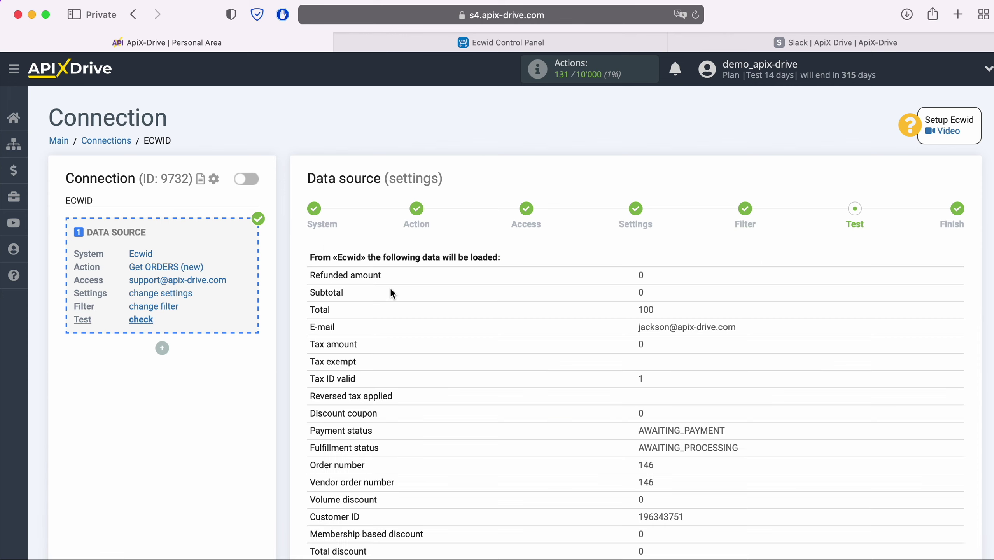
Review the loaded sample order data and finish the Ecwid source setup.
scroll(391, 290, down, 3)
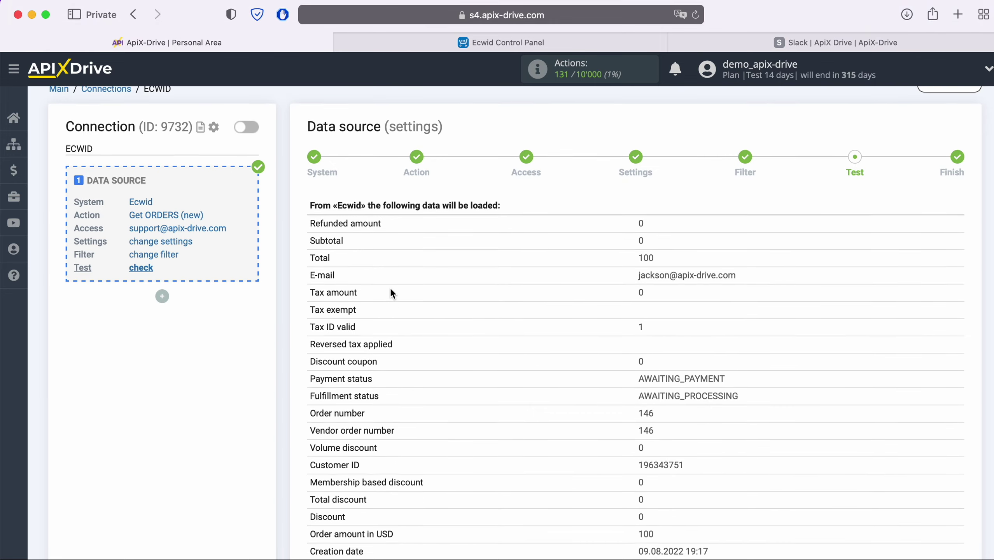
scroll(391, 290, down, 6)
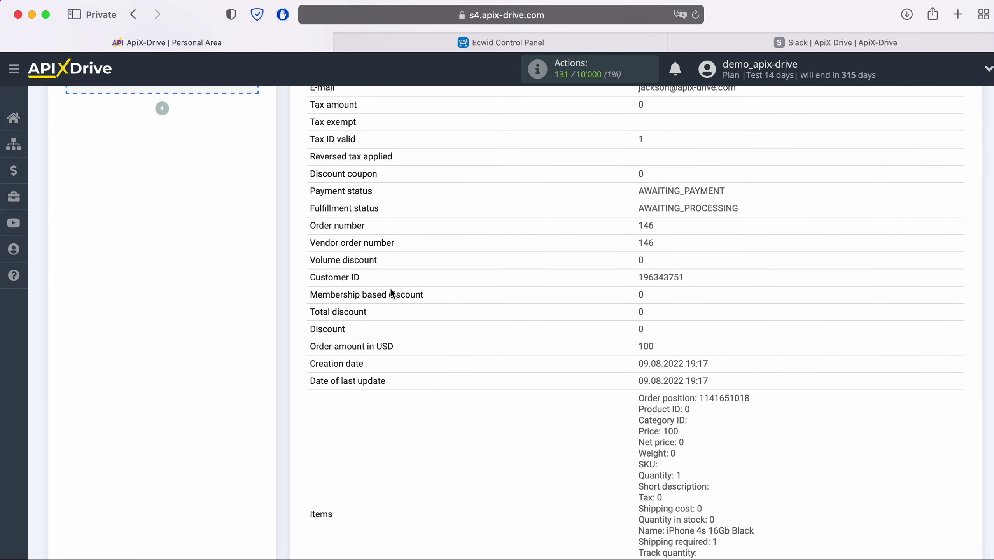
scroll(392, 293, down, 5)
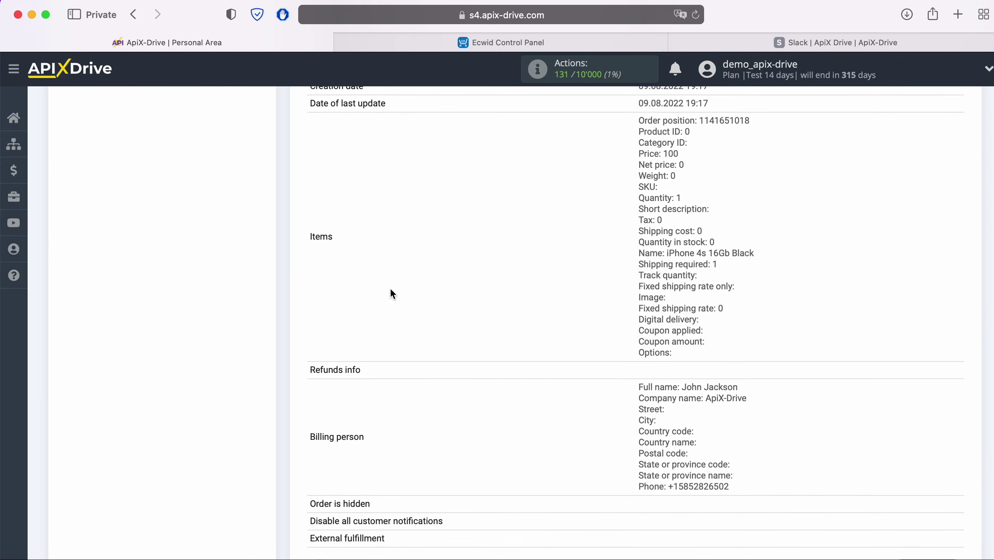
click(948, 507)
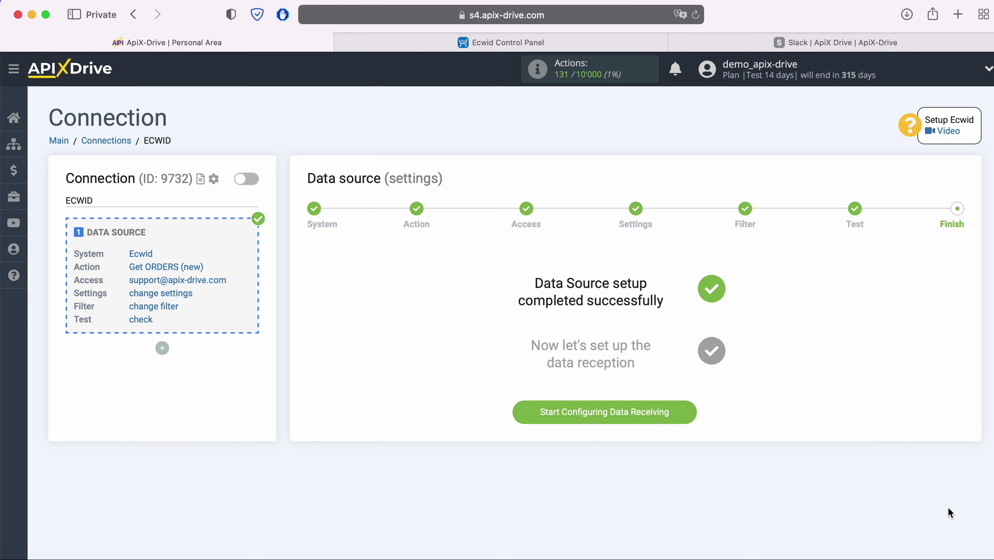
Set Slack as the data destination with the Send MESSAGE (personal) action.
click(672, 408)
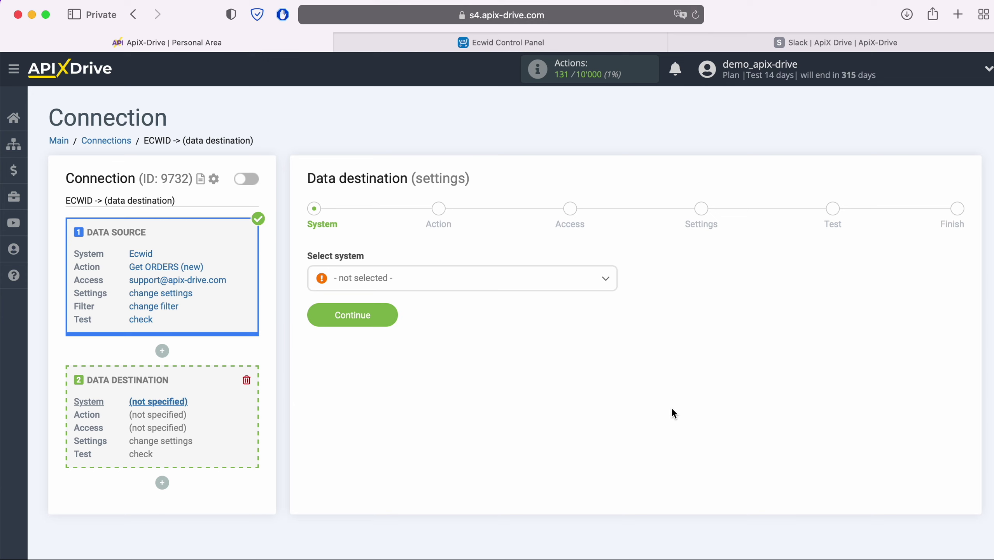
click(543, 287)
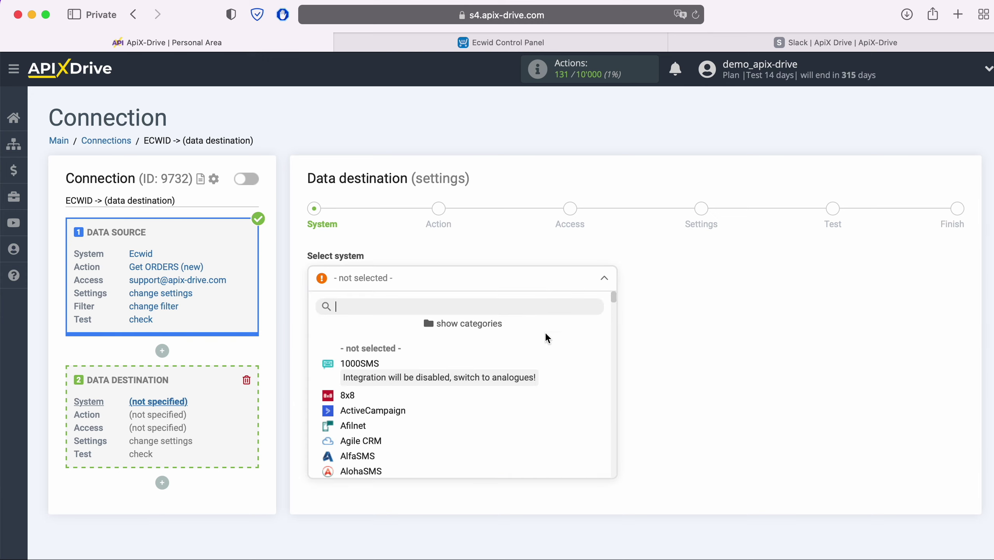
scroll(565, 373, down, 10)
scroll(565, 373, down, 15)
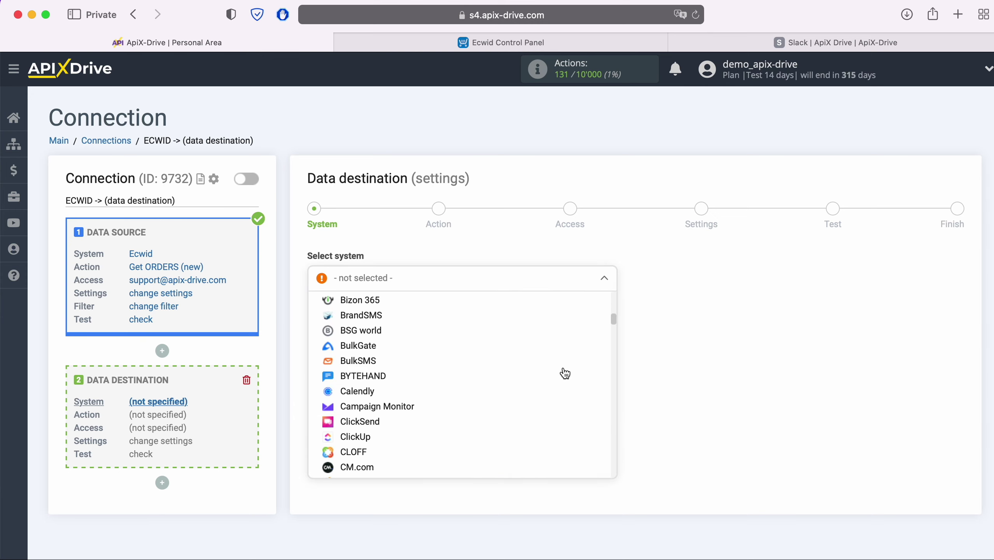
scroll(565, 373, down, 15)
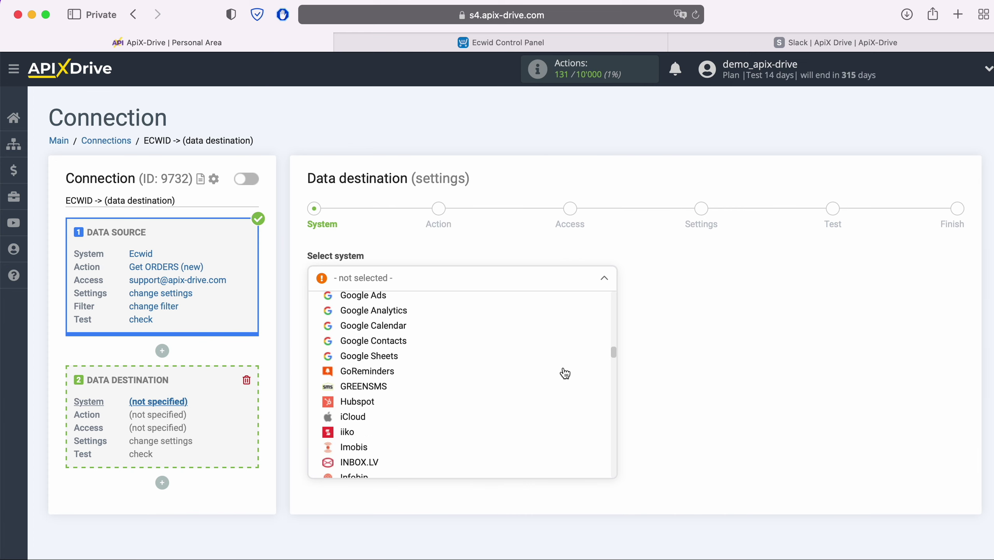
scroll(564, 373, down, 15)
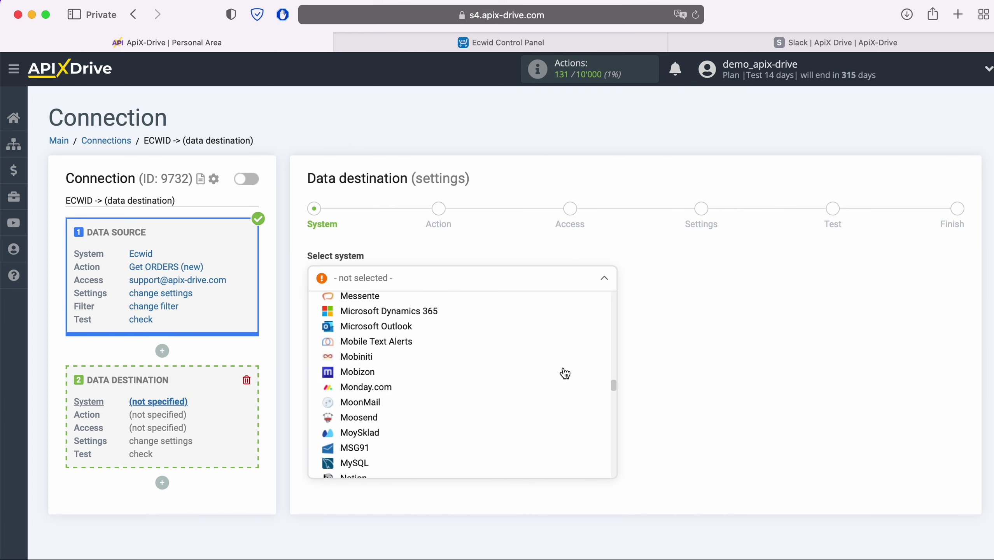
scroll(565, 373, down, 10)
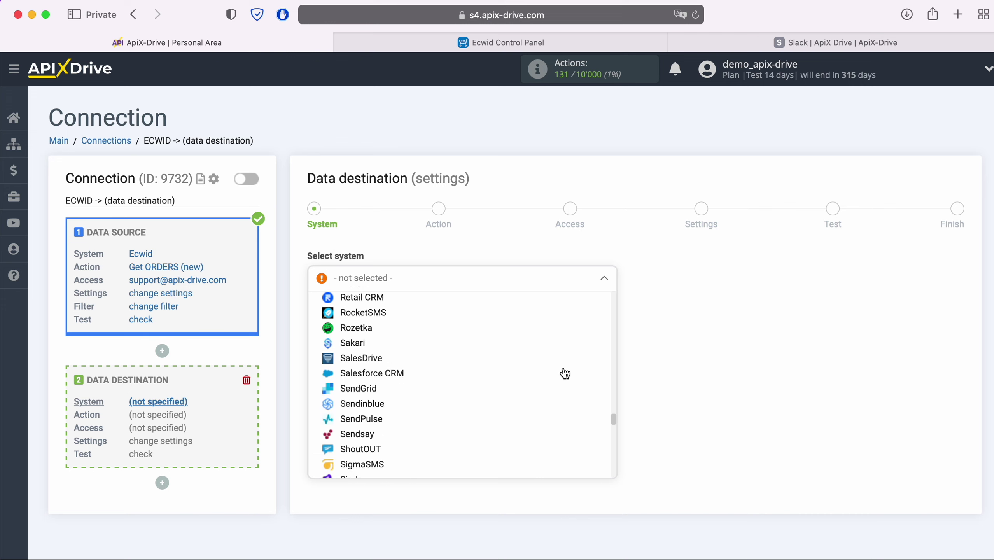
click(359, 369)
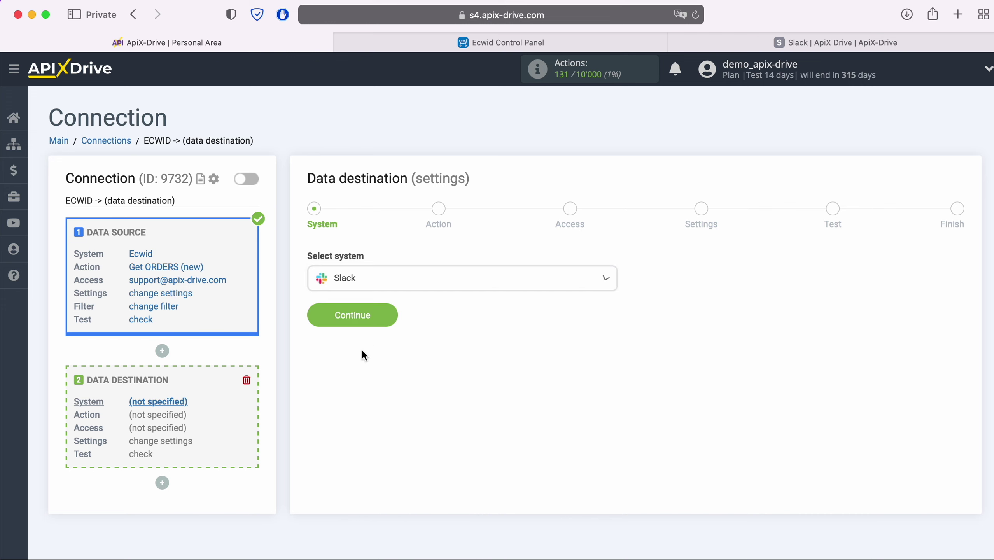
click(391, 312)
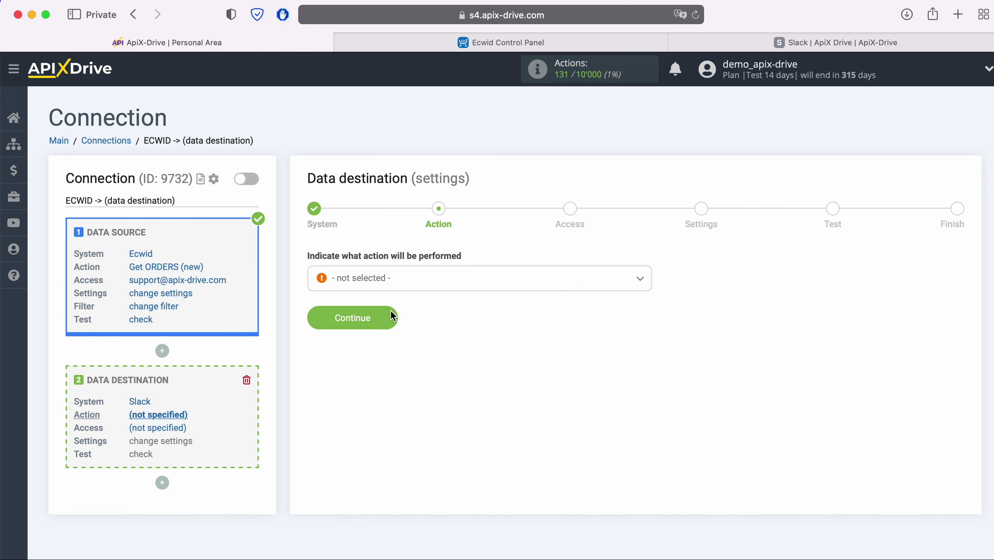
click(449, 279)
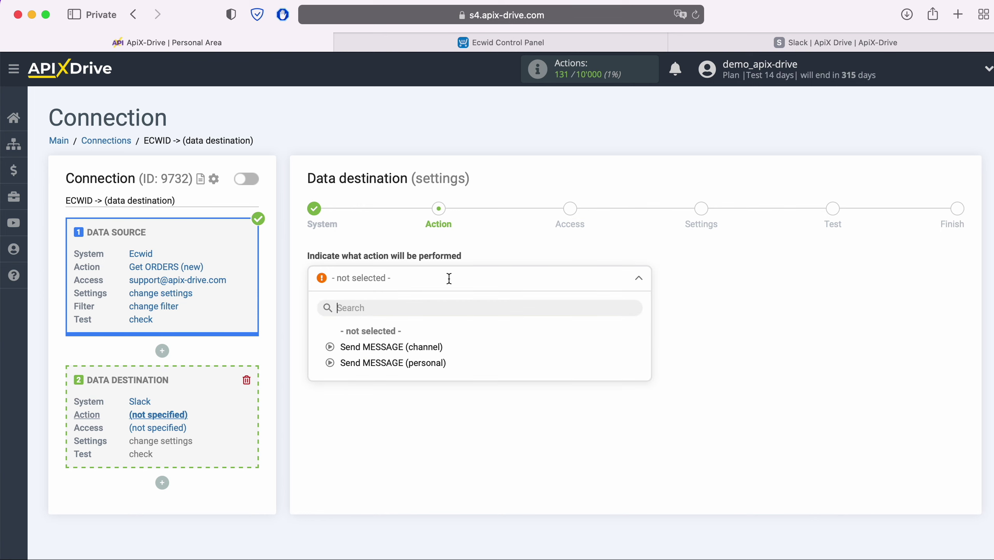
click(398, 360)
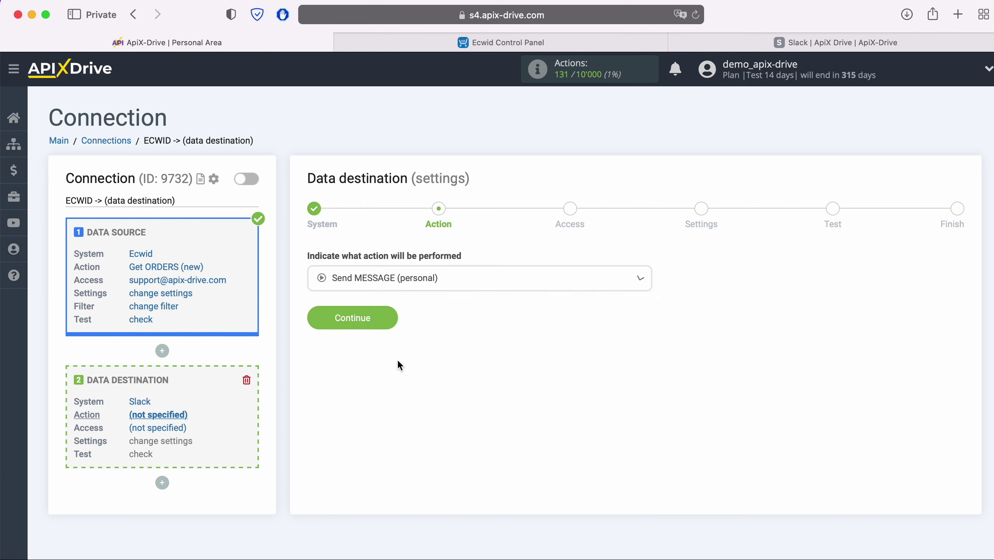
click(395, 322)
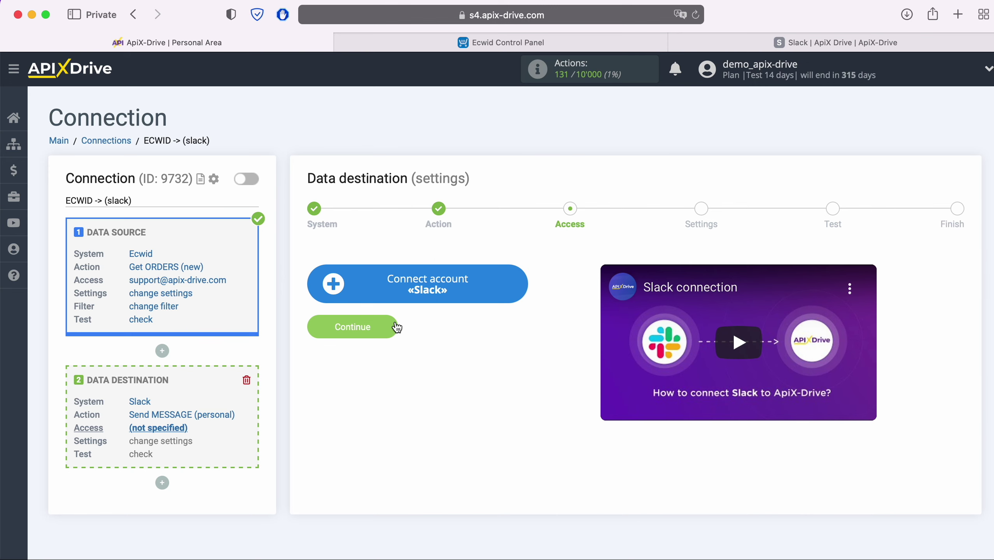
Start connecting Slack and copy the workspace URL name apix-drivehq from the workspace details.
click(514, 291)
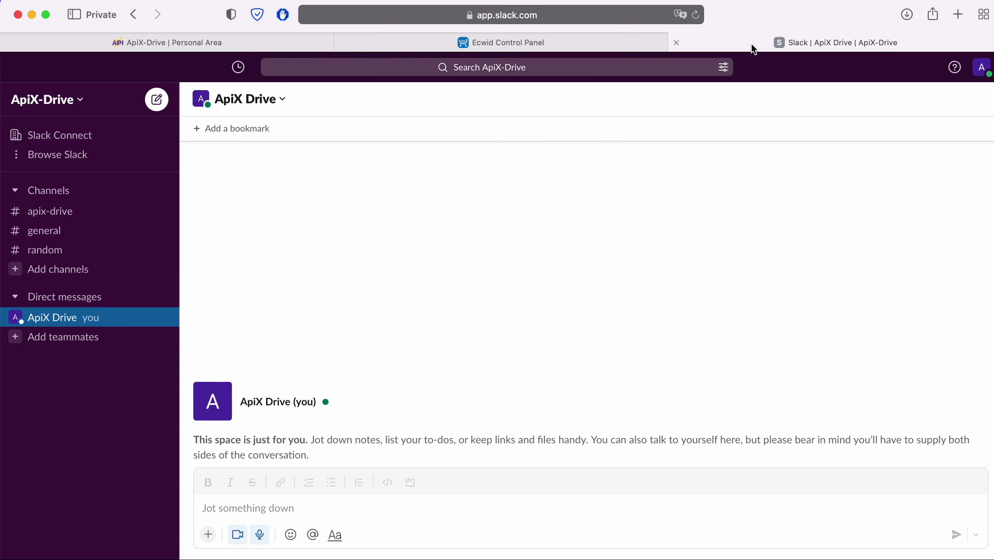
click(78, 102)
click(83, 143)
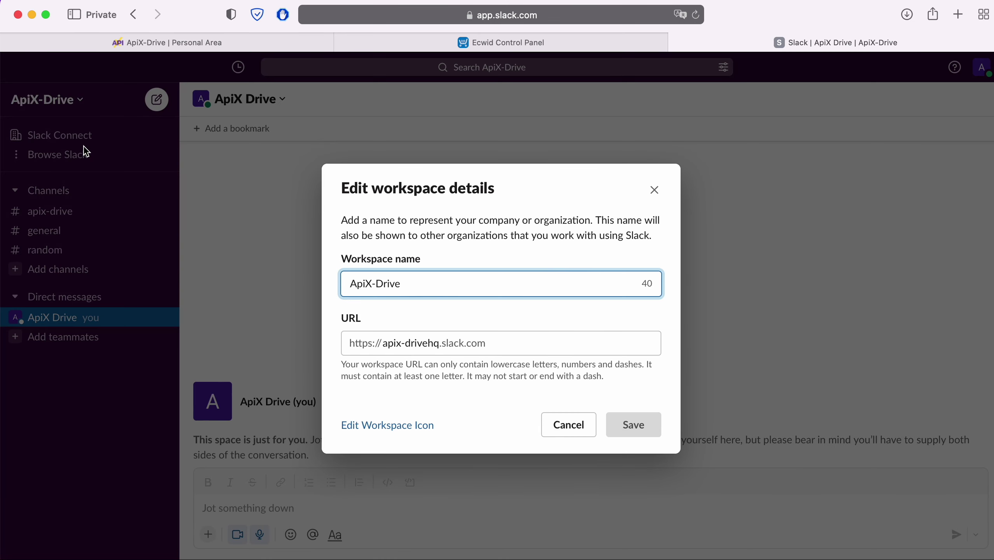
click(394, 348)
drag(384, 345, 438, 345)
right_click(416, 344)
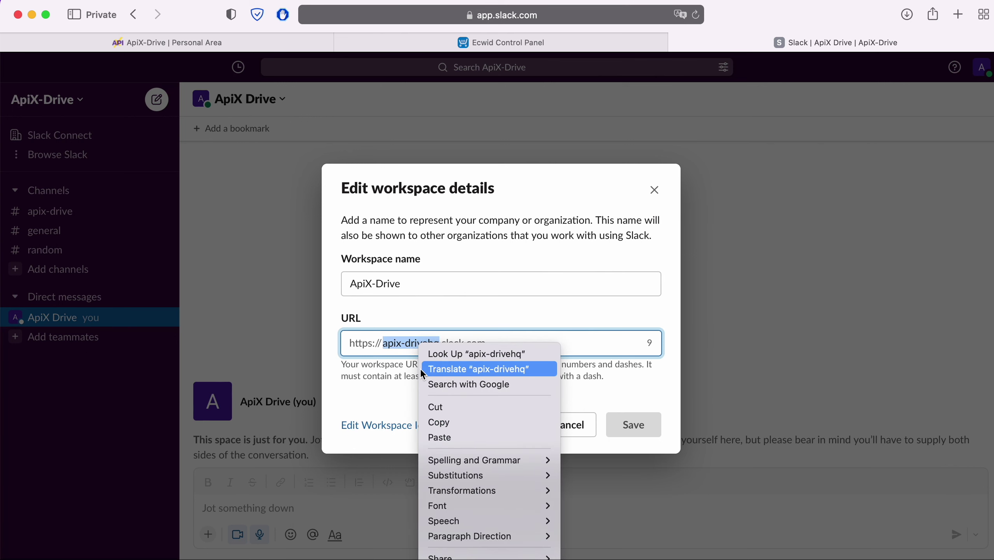
click(447, 421)
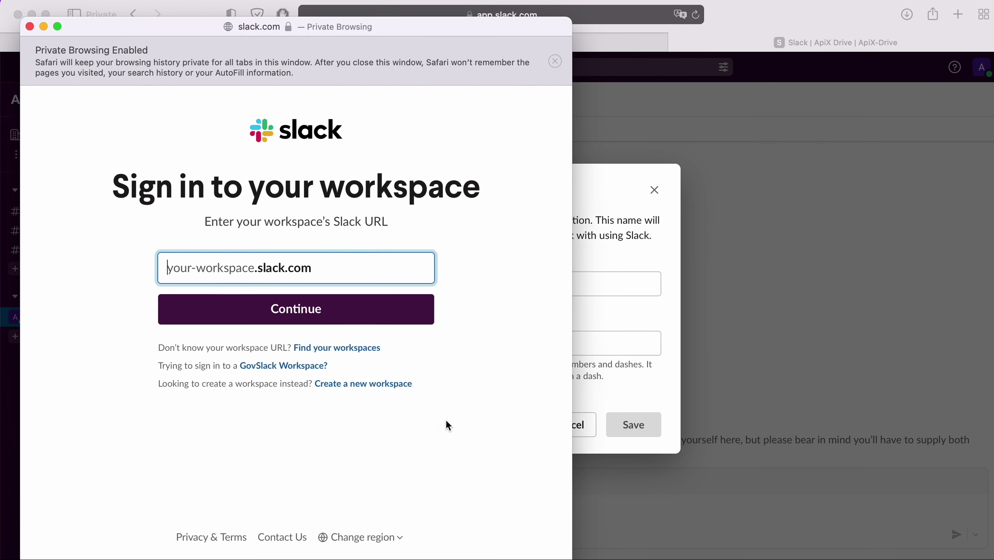
Enter apix-drivehq as the workspace URL and sign in with the saved Google account.
right_click(209, 267)
click(237, 305)
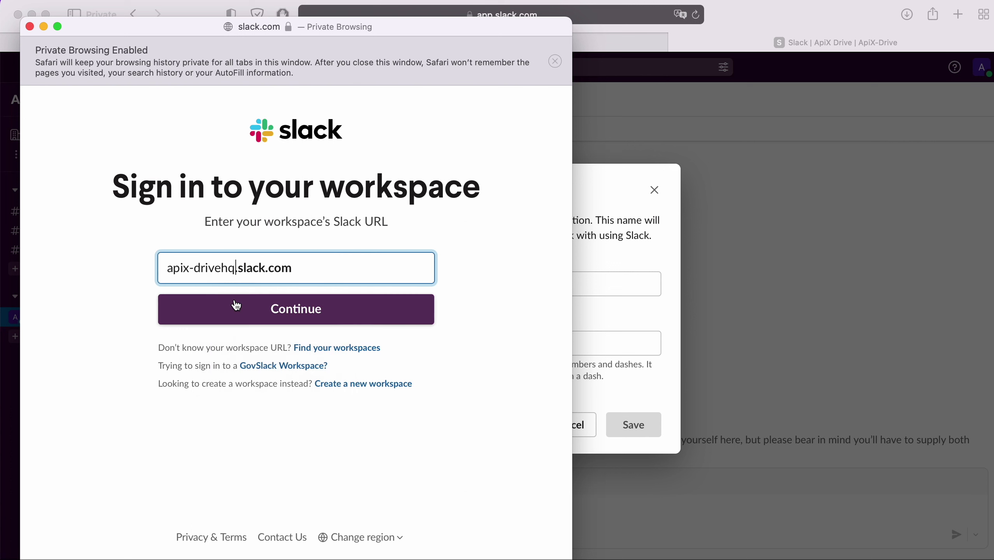
click(335, 309)
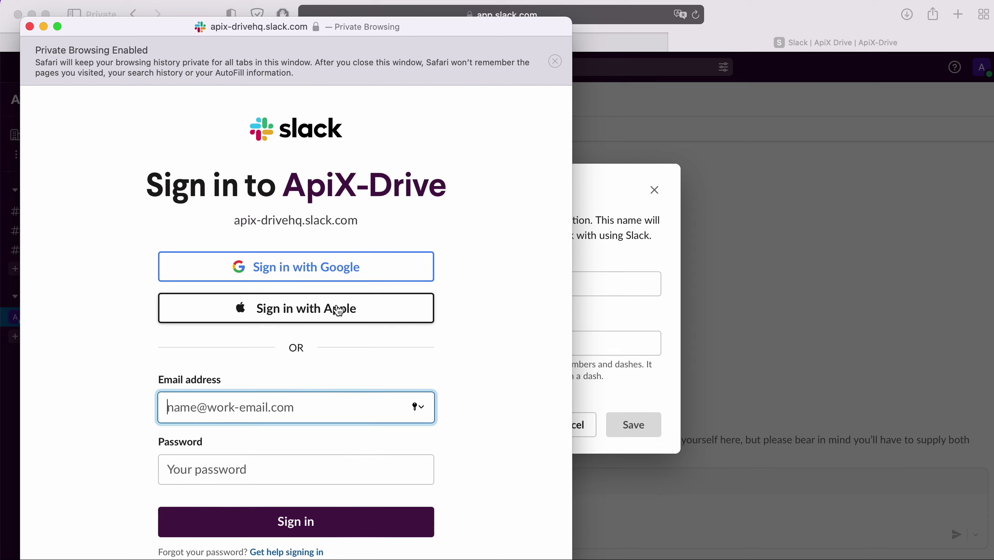
click(360, 275)
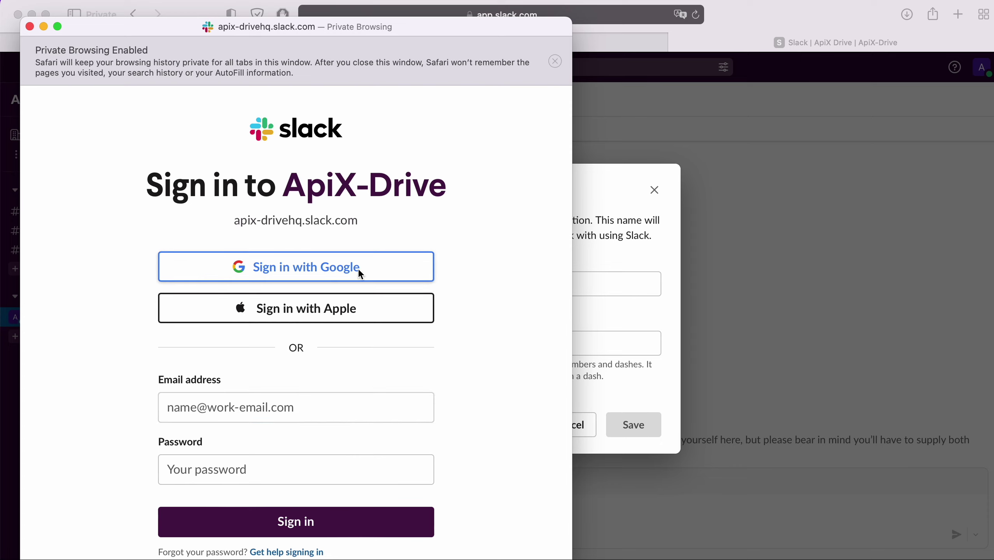
click(299, 338)
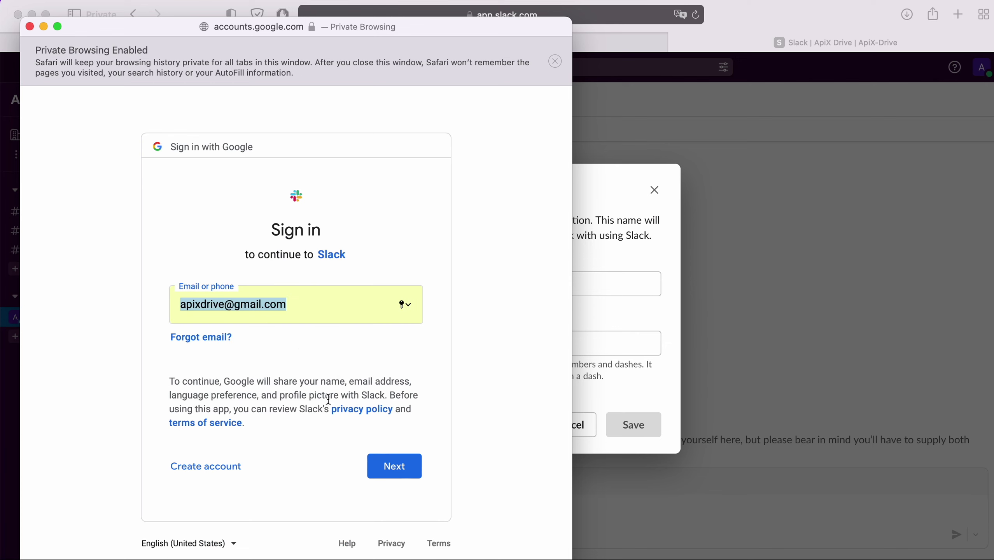
click(415, 467)
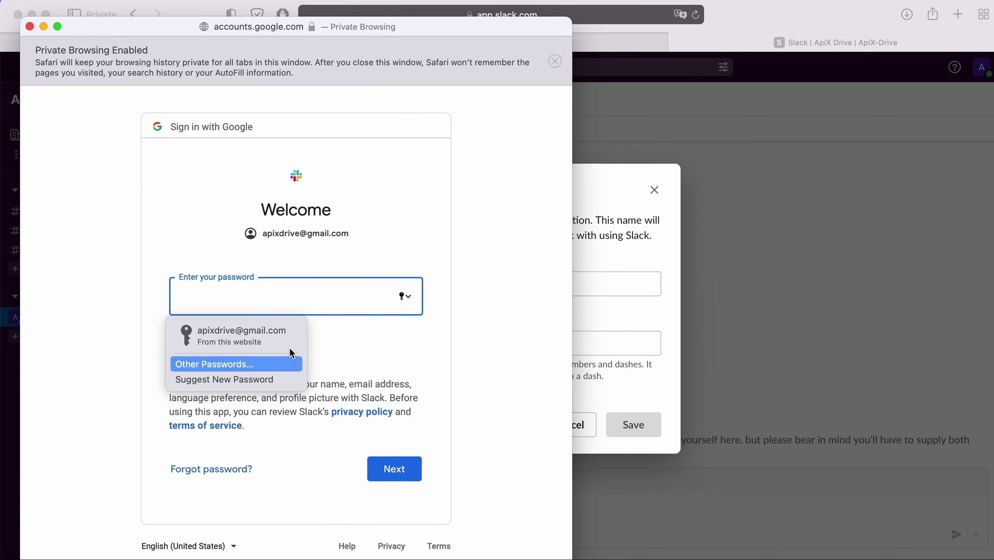
click(290, 342)
click(406, 467)
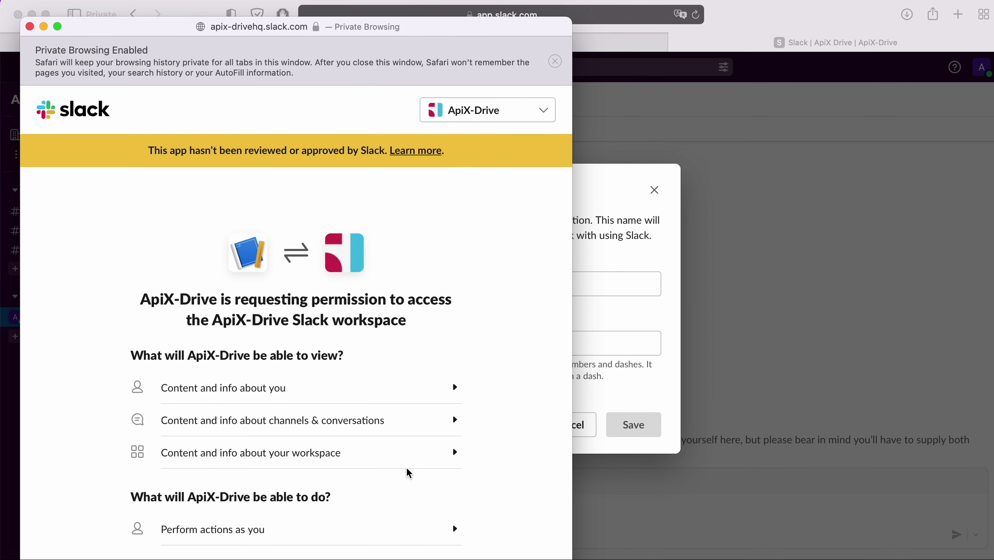
Allow ApiX-Drive access to the Slack workspace and return to the connection page.
scroll(406, 467, down, 3)
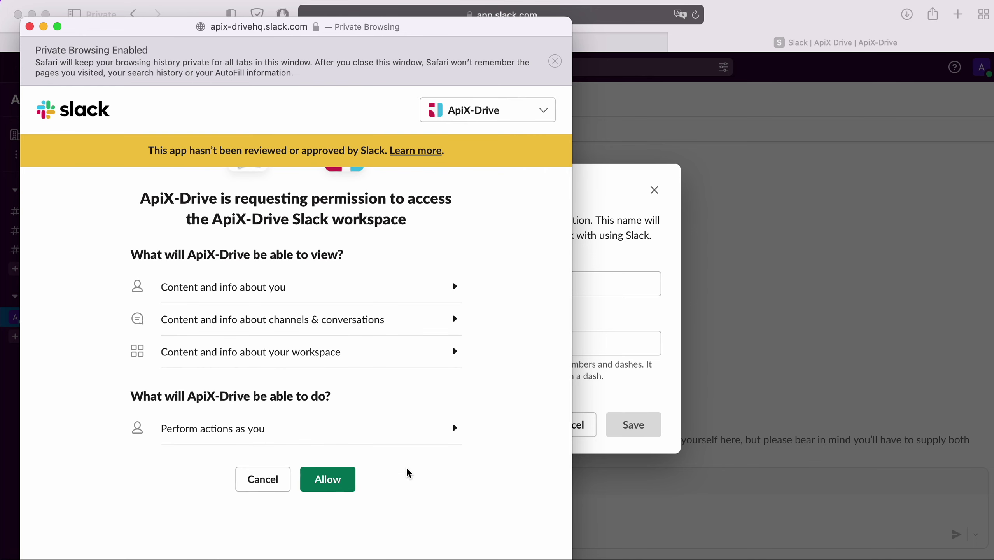
click(345, 478)
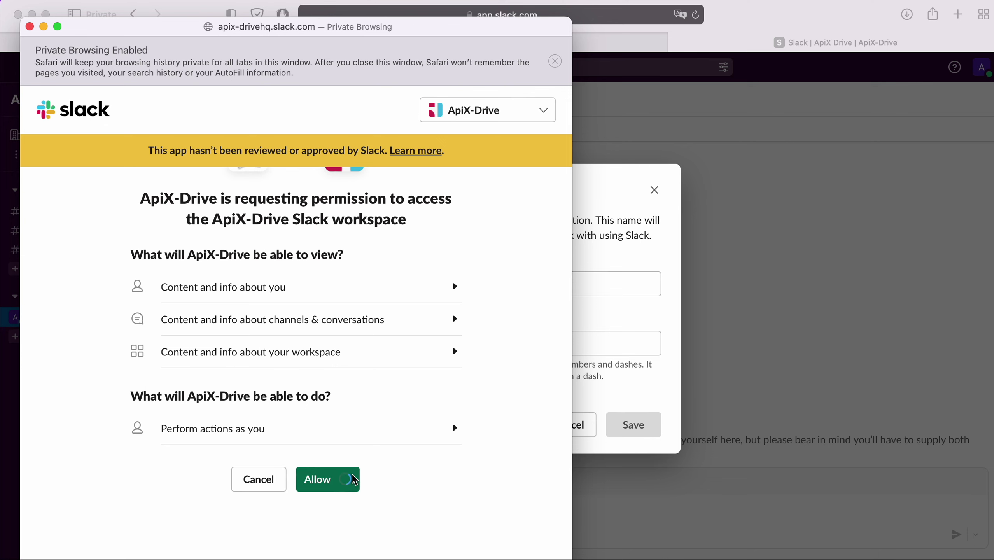
click(264, 39)
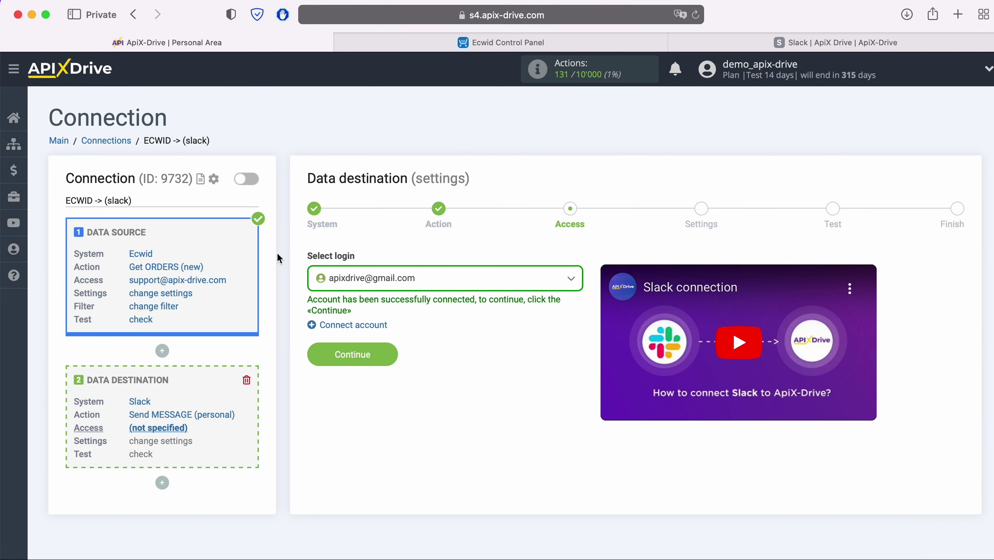
Select the connected Slack login and make the apixdrive workspace user the message recipient.
click(454, 283)
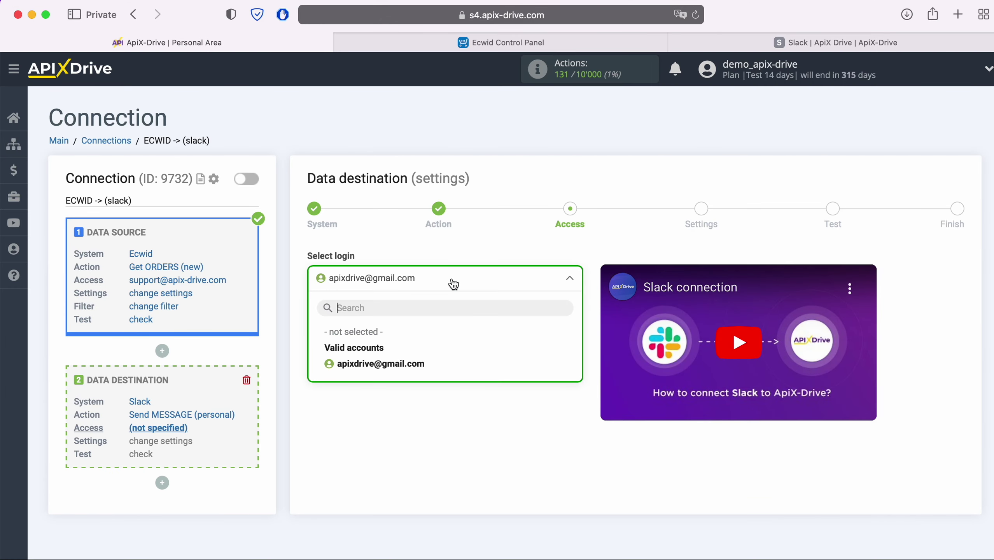
click(415, 365)
click(391, 354)
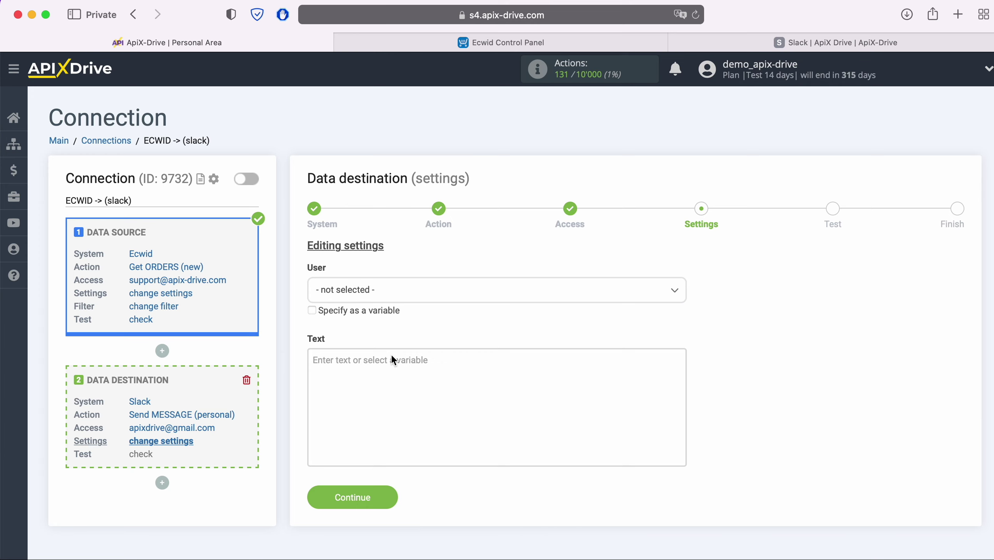
click(412, 291)
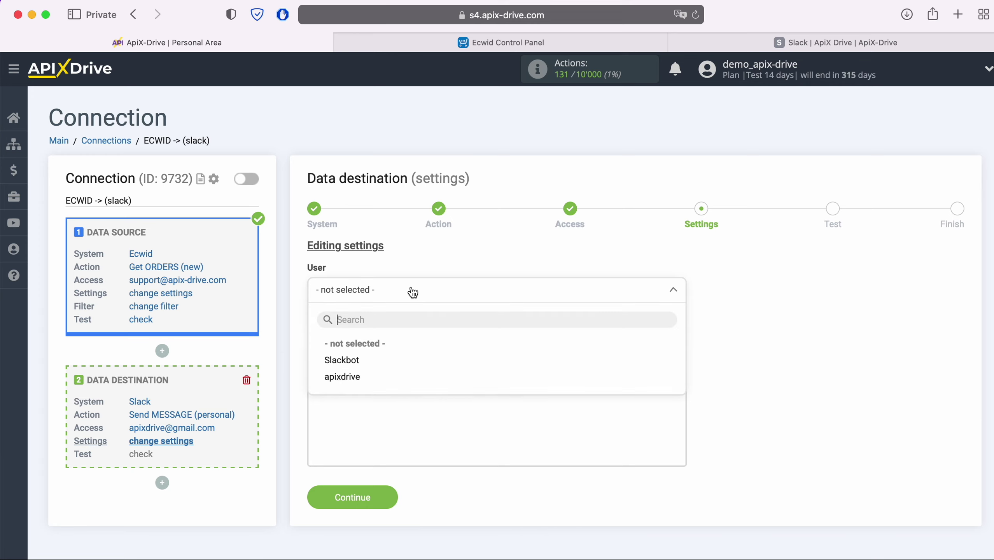
click(360, 376)
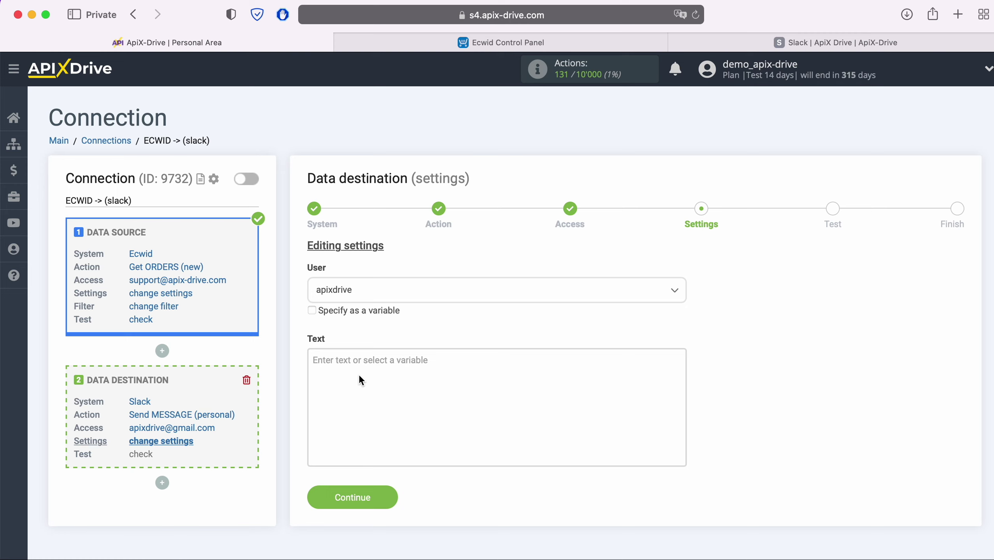
click(358, 375)
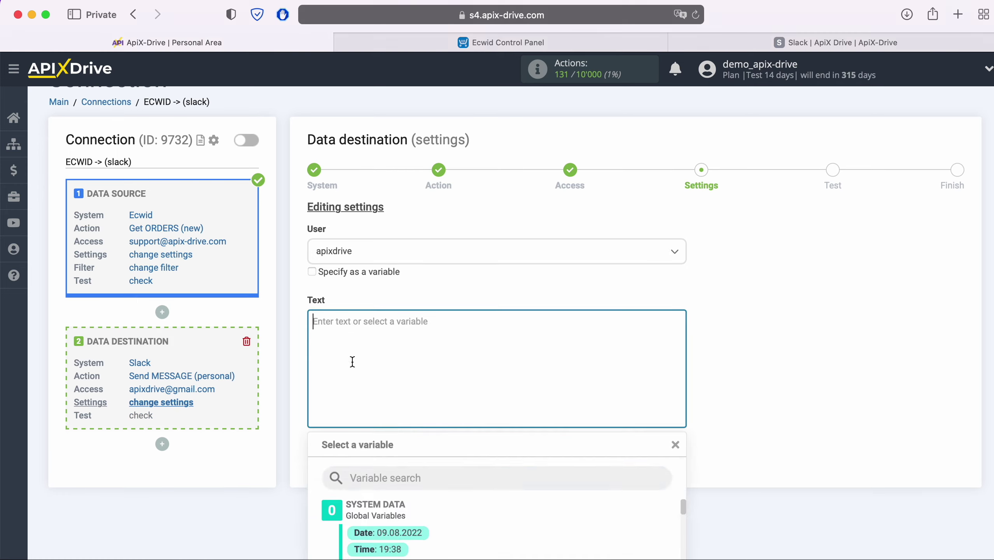
Insert the Full name variable below a 'New ORDER from Ecwid' heading line.
scroll(543, 381, down, 5)
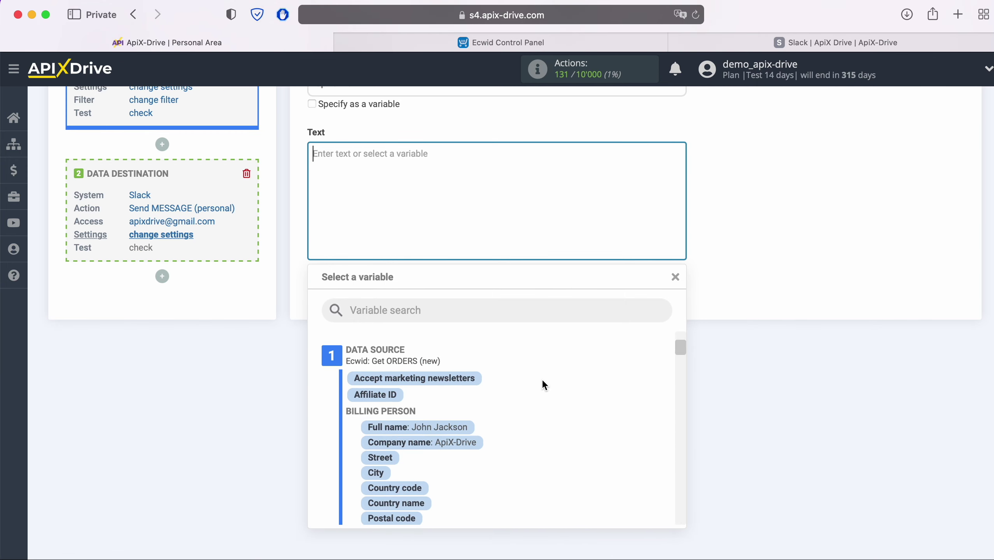
click(457, 399)
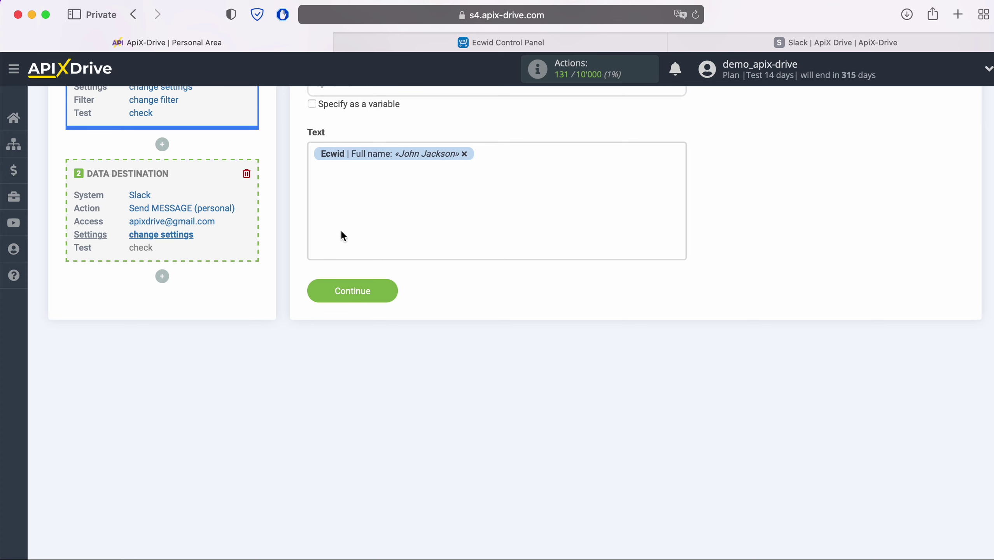
click(313, 153)
text(New ORDER)
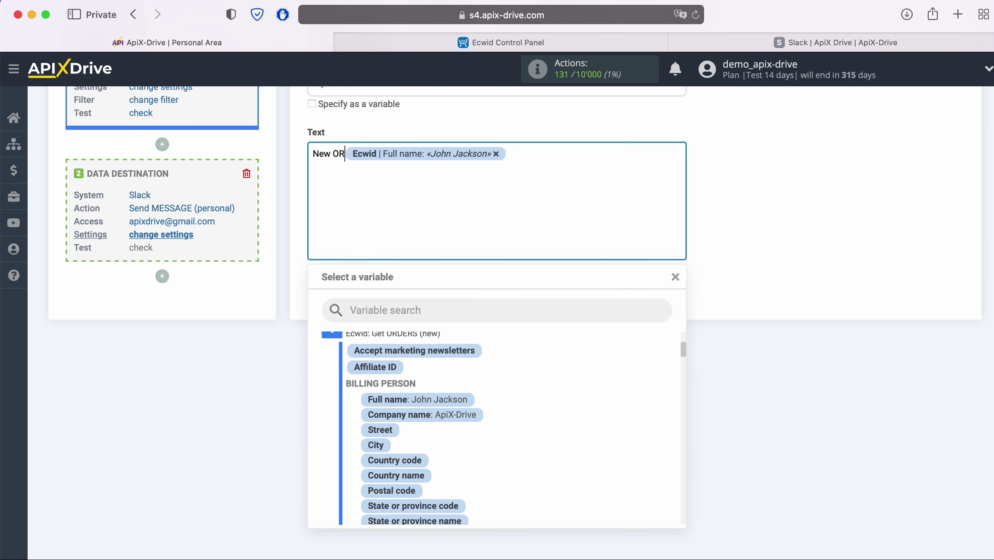
text( from Ecwid)
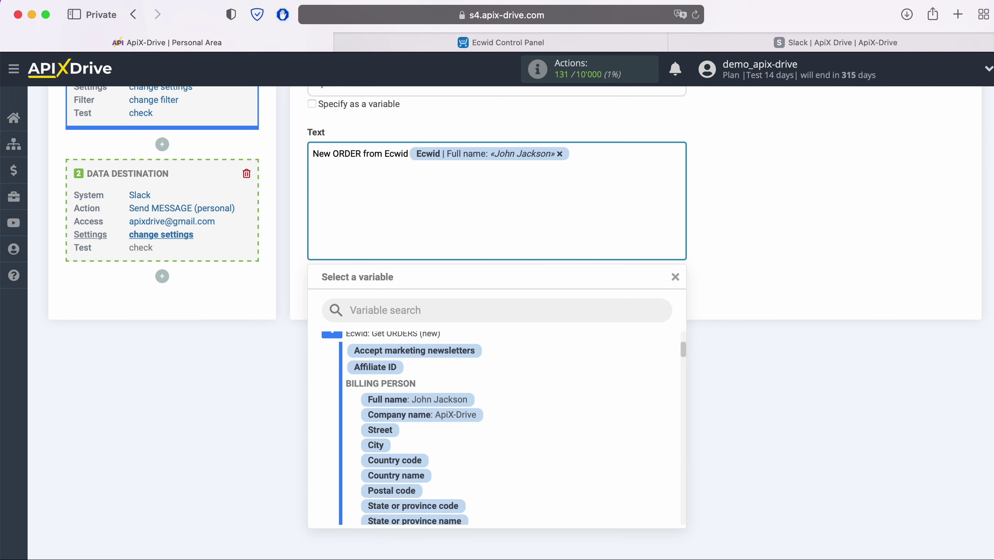
key(Return)
Label the Name line and add an Email line with the customer's E-mail variable.
text(Name)
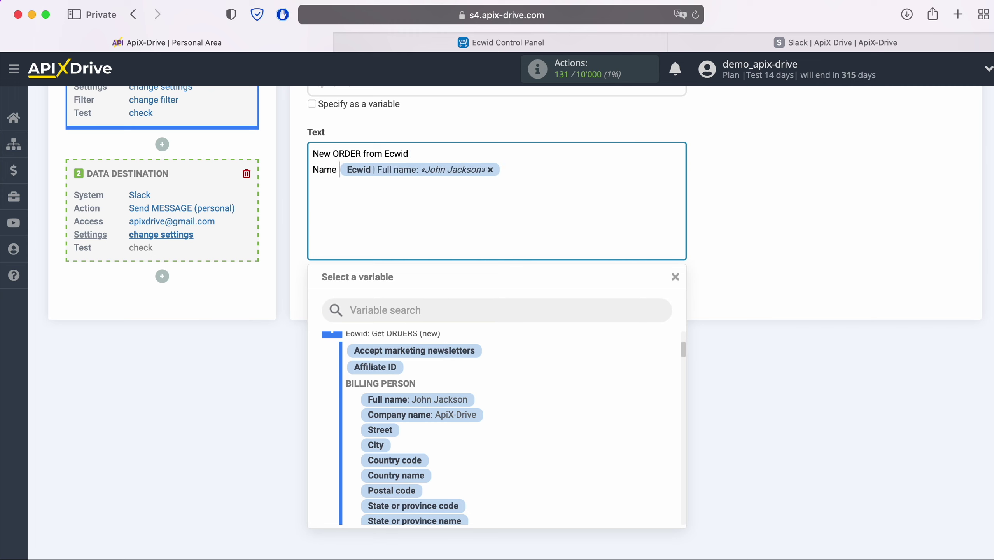
click(514, 174)
key(Return)
text(Email)
scroll(583, 426, down, 5)
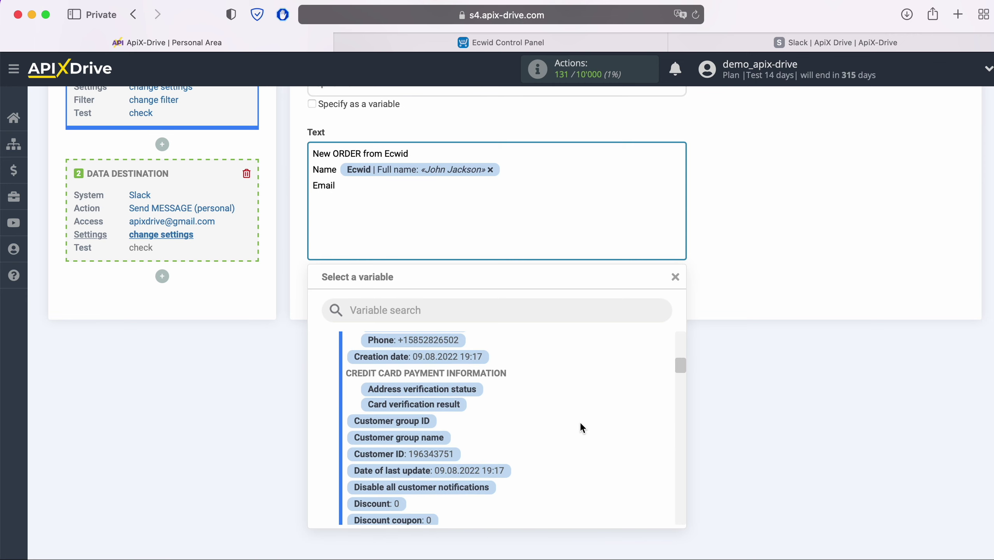
scroll(580, 422, down, 10)
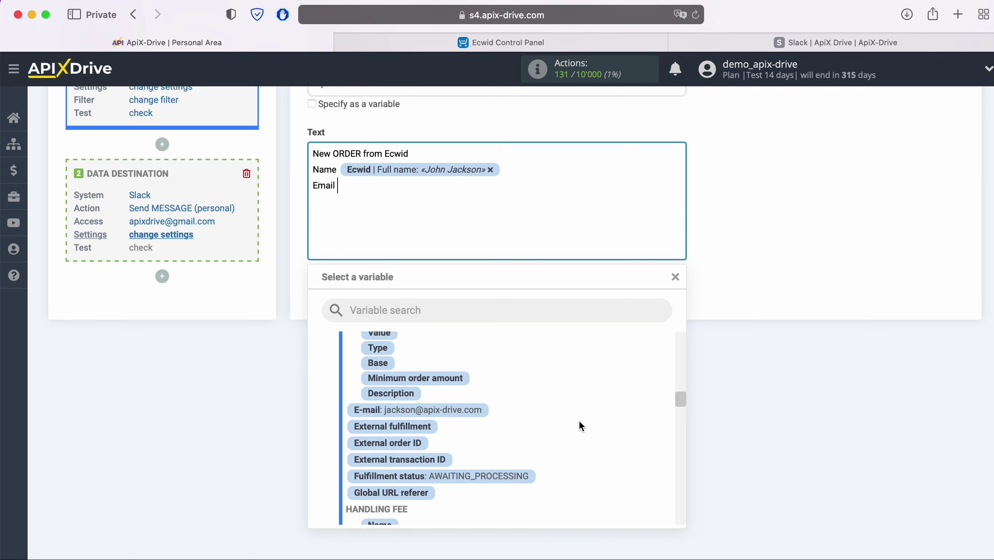
scroll(578, 421, down, 2)
click(470, 383)
key(Return)
Add a Phone line filled with the customer's Phone variable.
text(P)
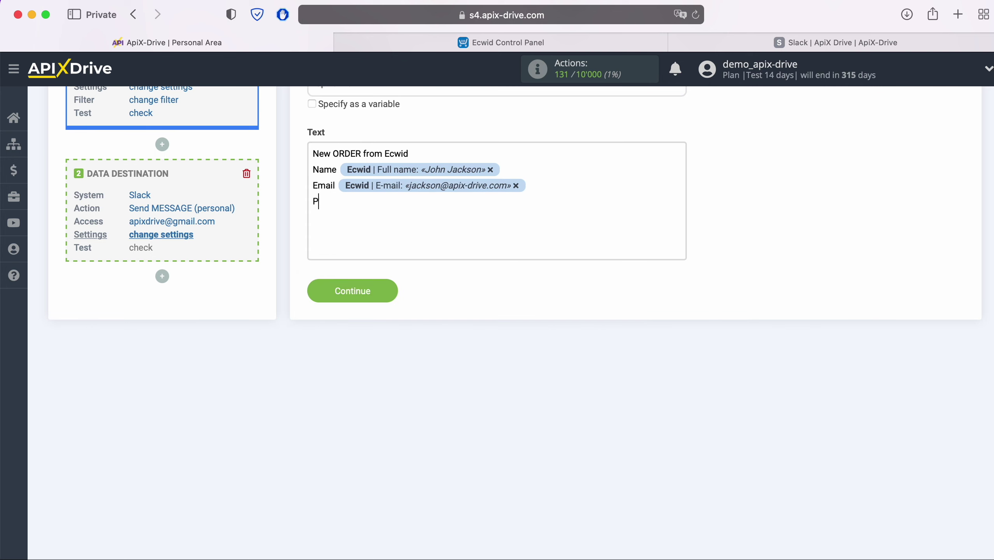
text(hone)
click(411, 216)
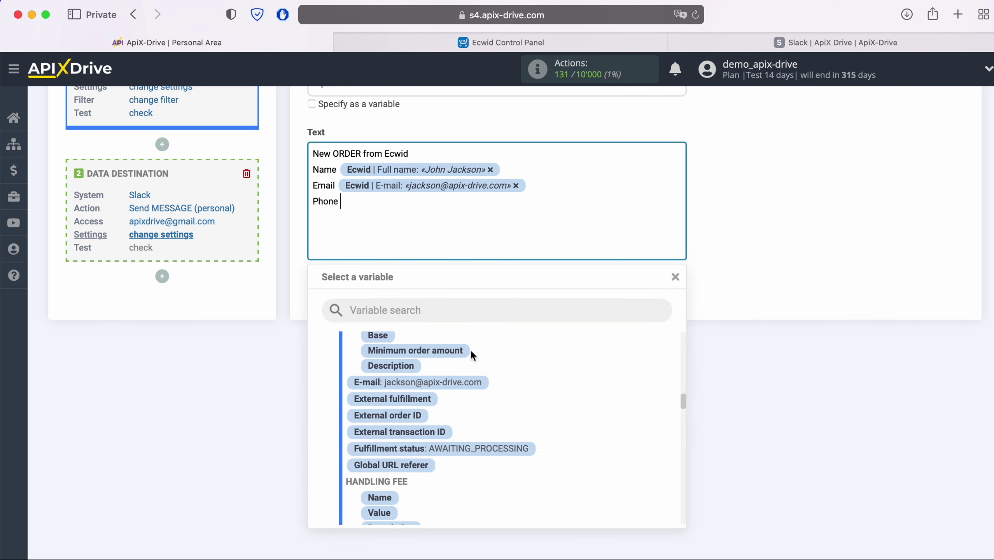
scroll(542, 435, up, 4)
scroll(542, 436, up, 8)
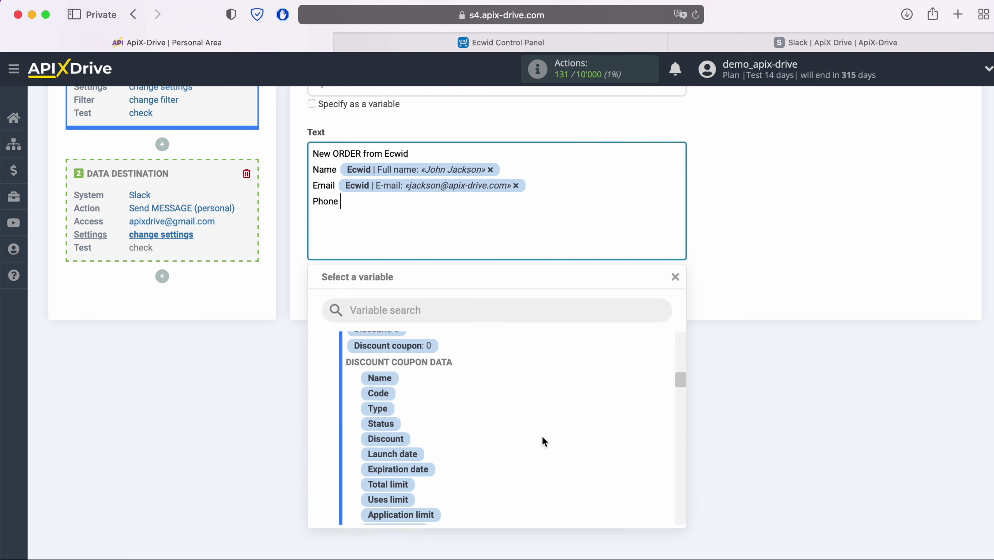
scroll(542, 436, up, 4)
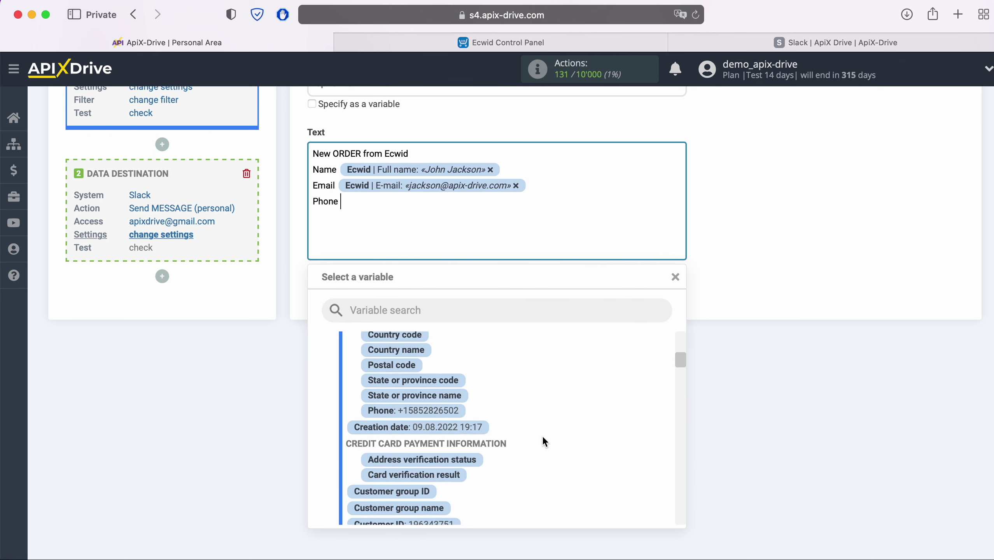
click(447, 418)
key(Return)
Add a Product line filled with the Items Name variable.
text(Product)
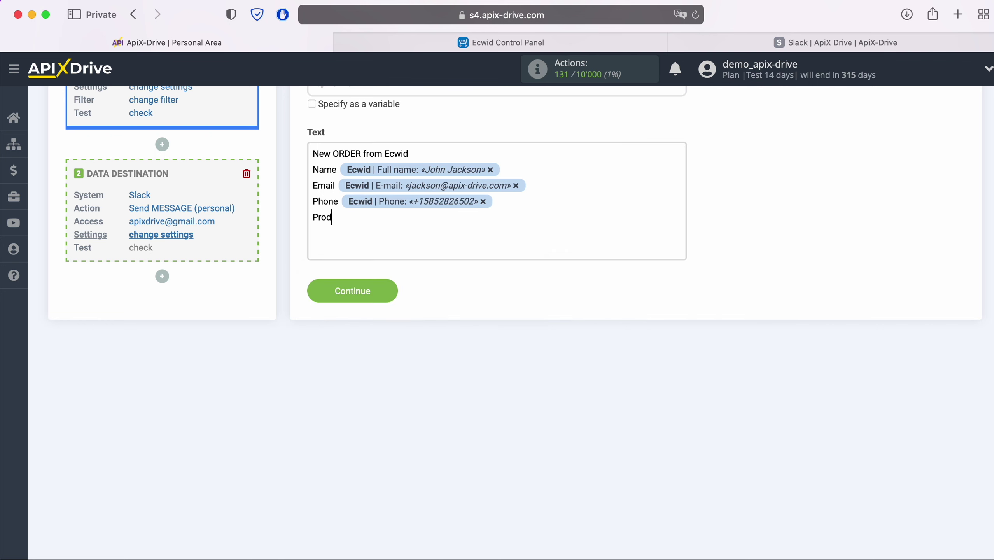
click(419, 225)
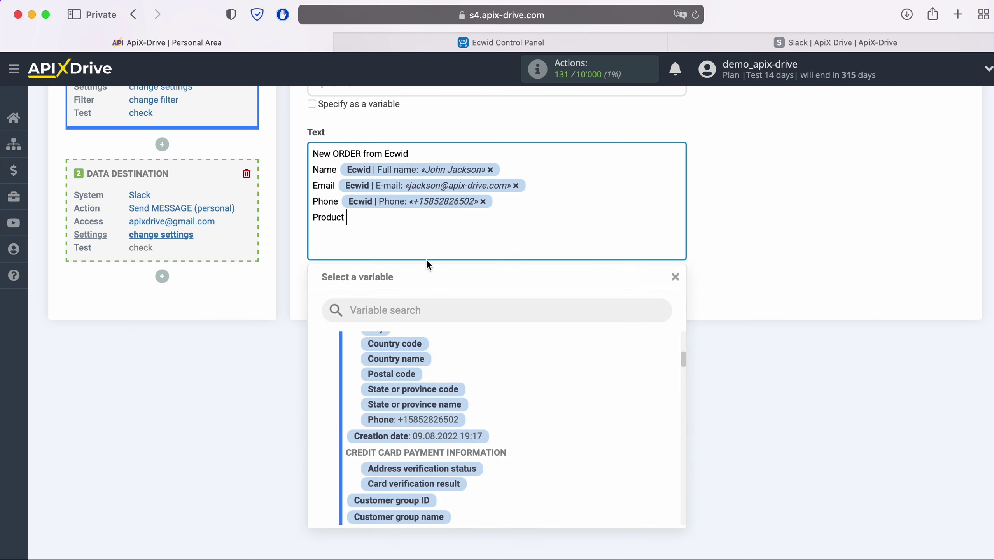
scroll(557, 410, down, 4)
scroll(557, 408, down, 10)
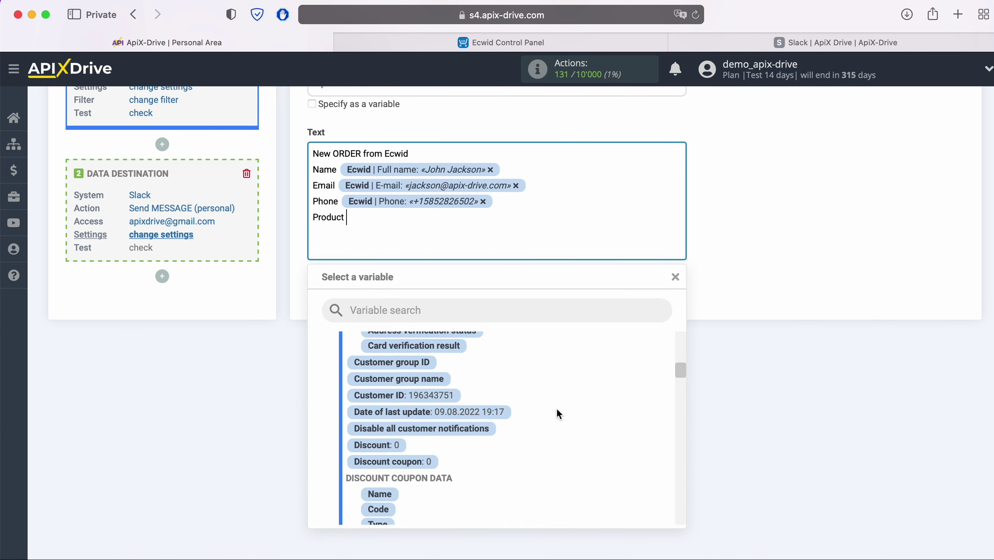
scroll(558, 412, down, 8)
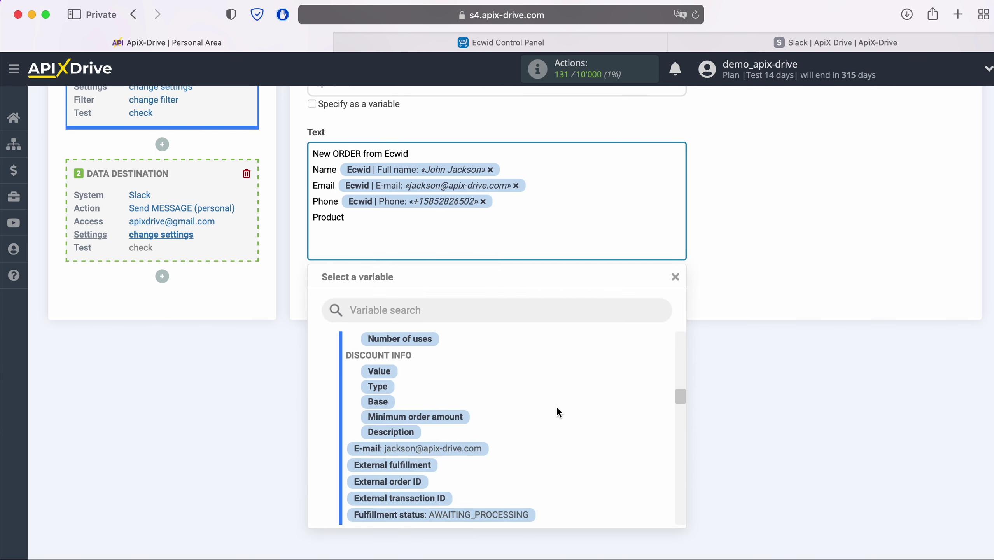
scroll(558, 413, down, 10)
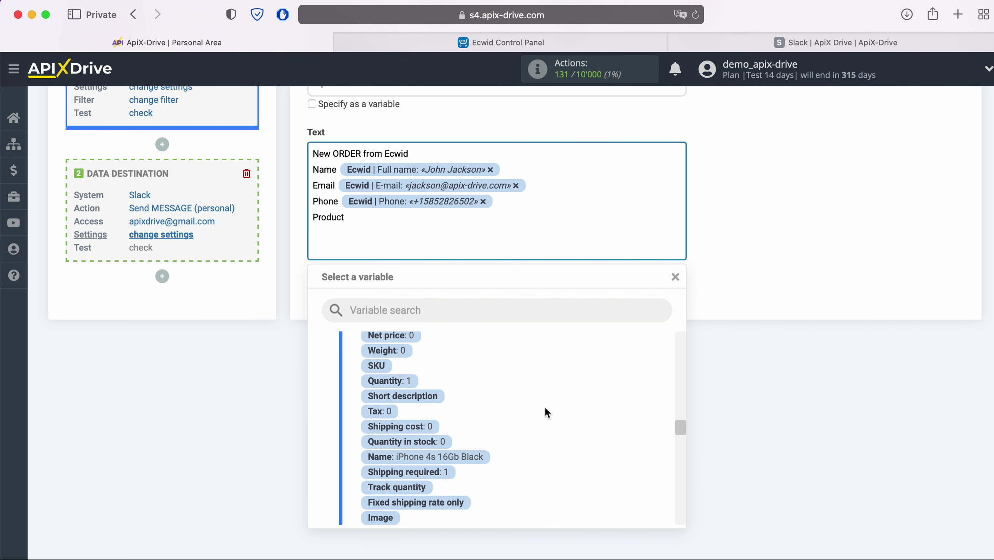
click(463, 456)
key(Return)
Add a Price line with the Items Price variable and save the message text.
text(Price)
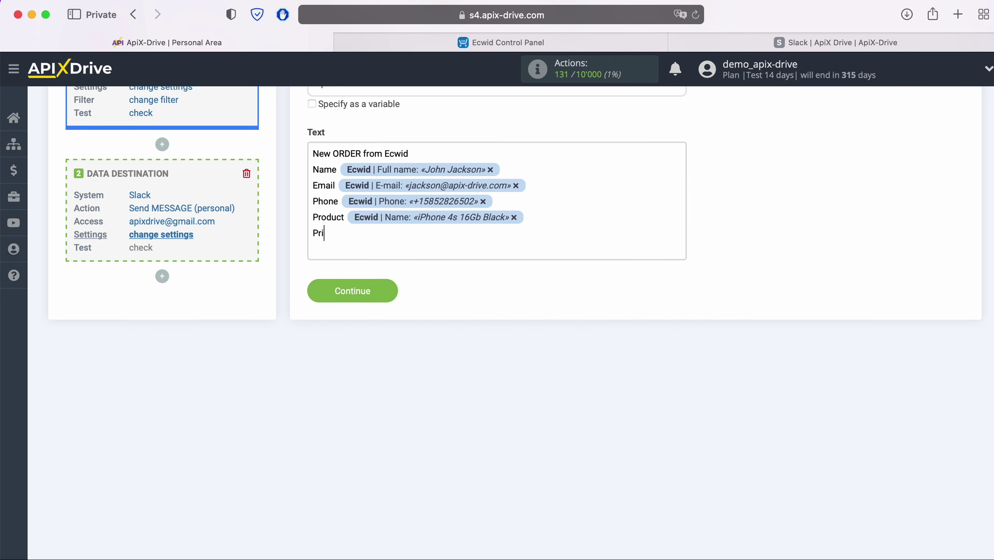
click(428, 233)
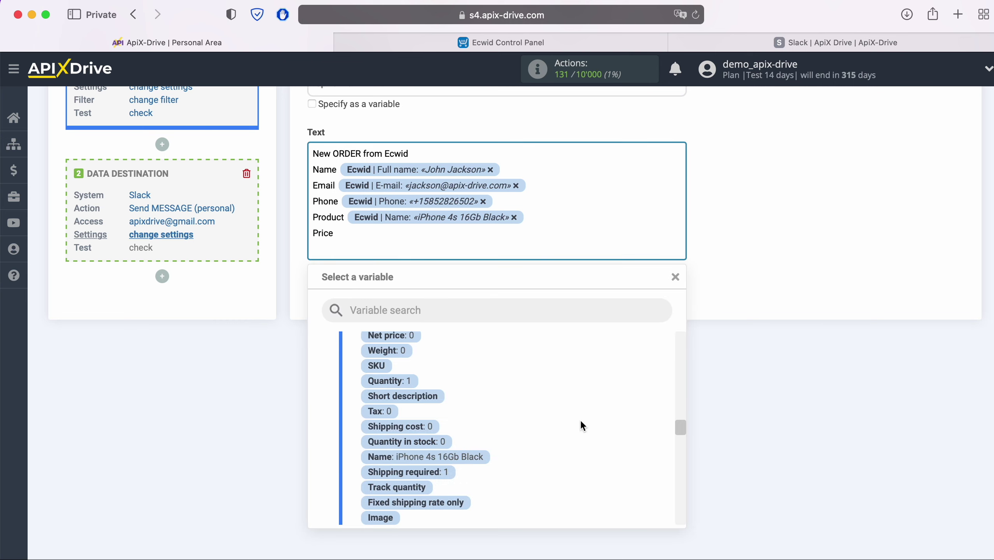
scroll(581, 420, up, 3)
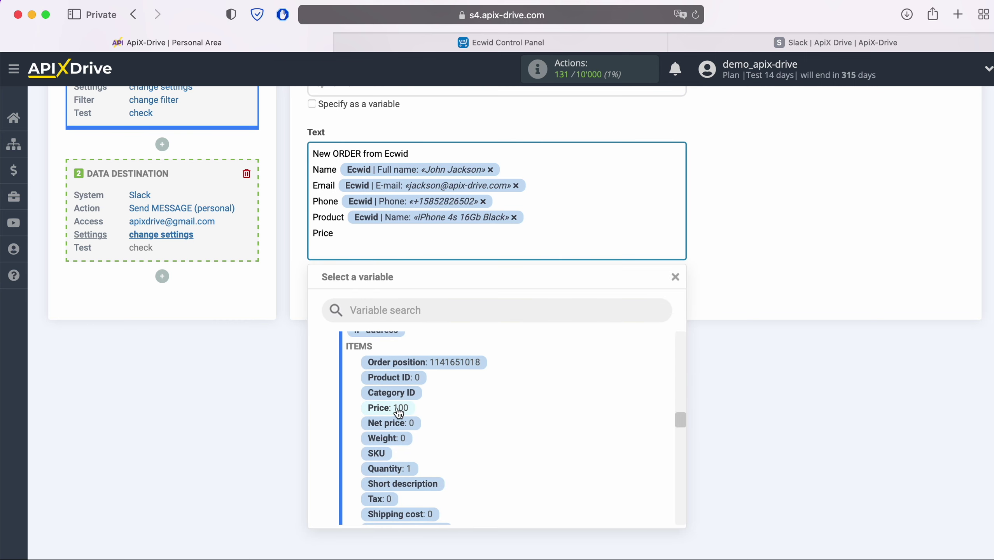
click(397, 408)
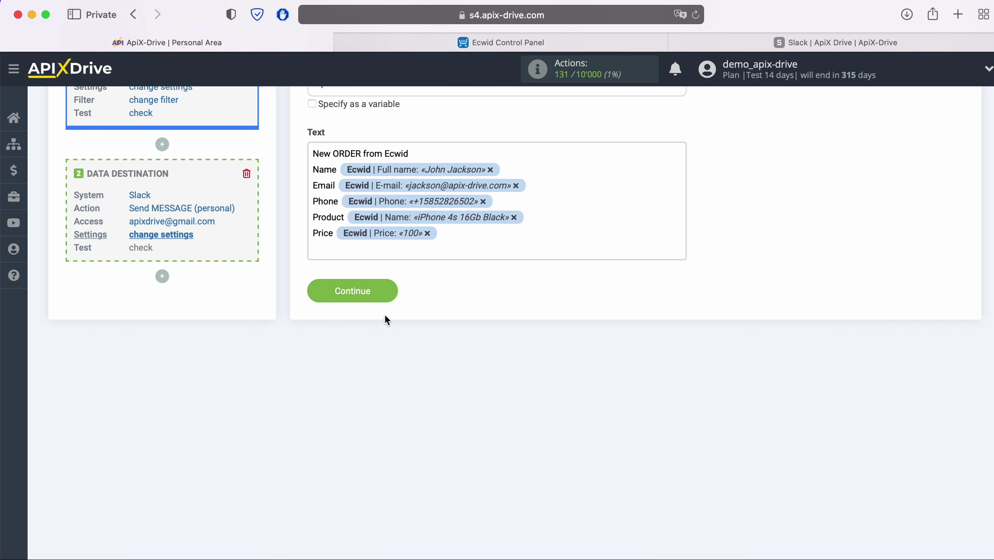
click(386, 294)
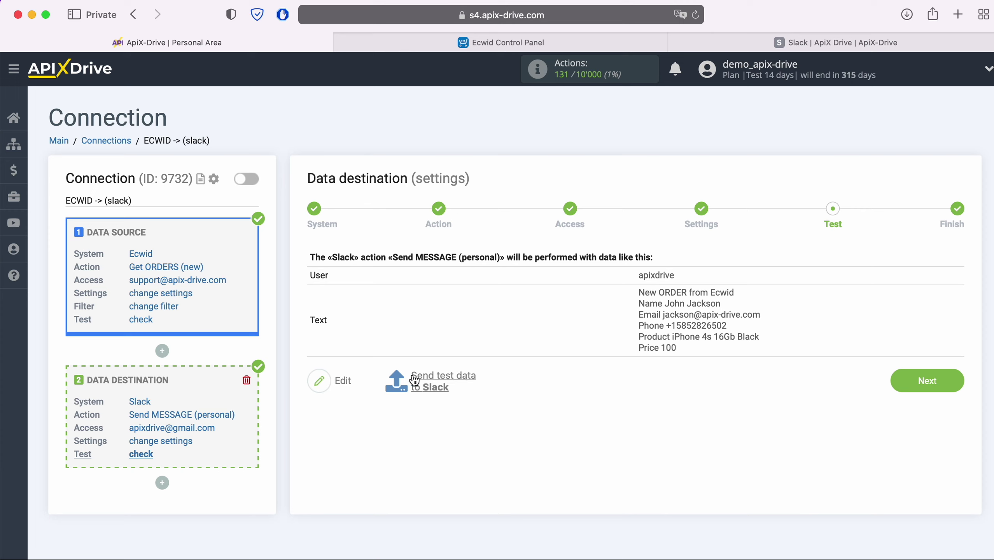
Send test data to Slack and view the 'New ORDER from Ecwid' direct message there.
click(442, 377)
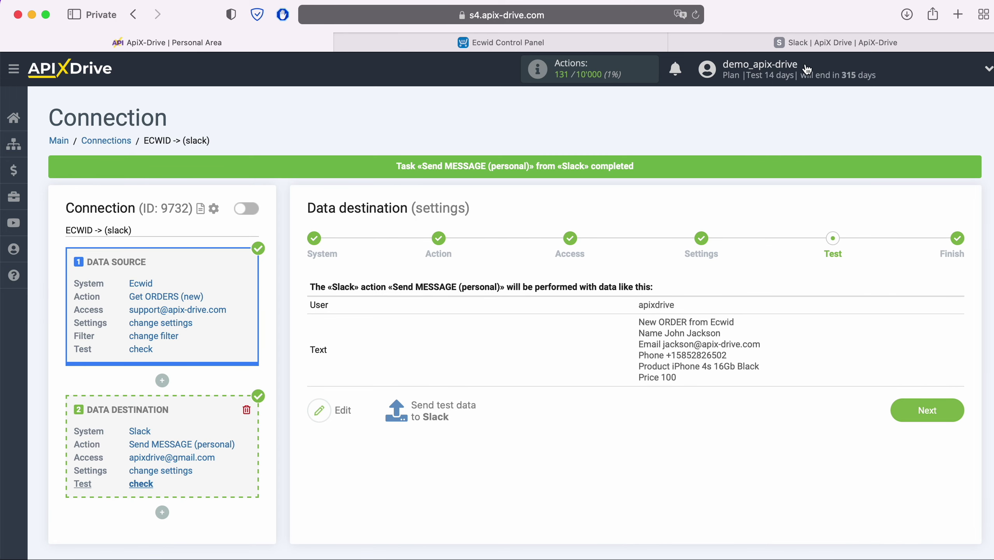
click(807, 41)
click(654, 192)
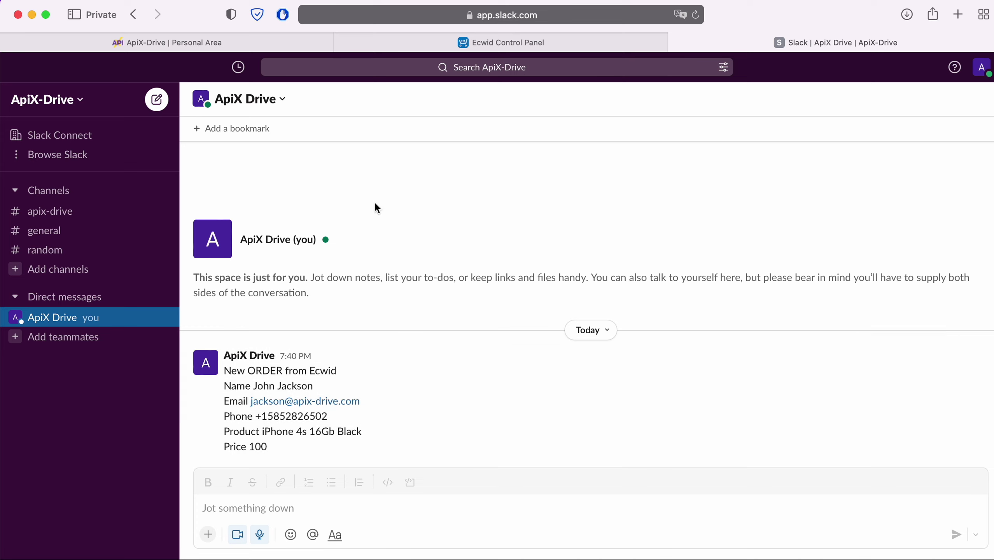
After checking the test order message in Slack, return to the ApiX-Drive Personal Area test page.
click(280, 43)
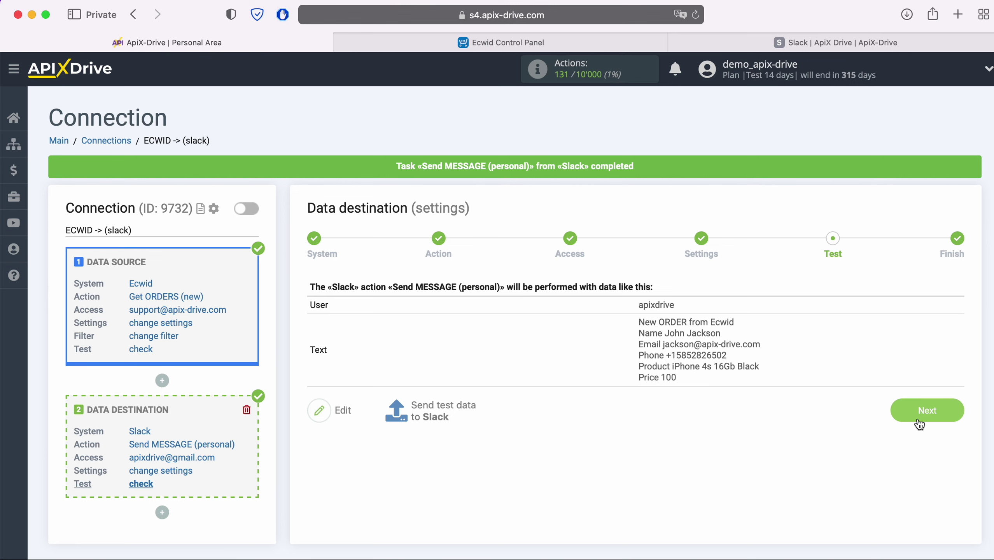
Complete the ECWID -> (slack) setup, turn on auto-update, and save a 5-minute update interval.
click(944, 412)
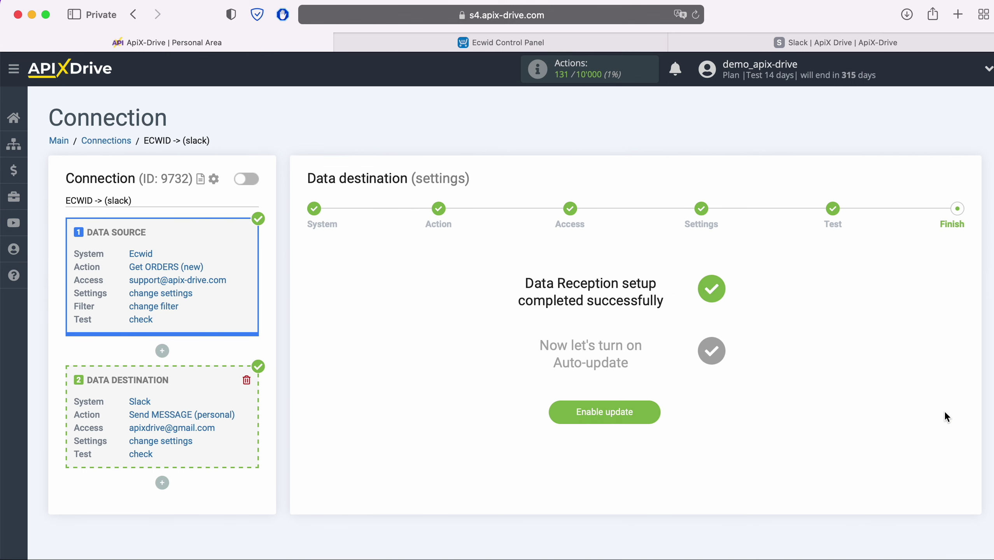
click(648, 414)
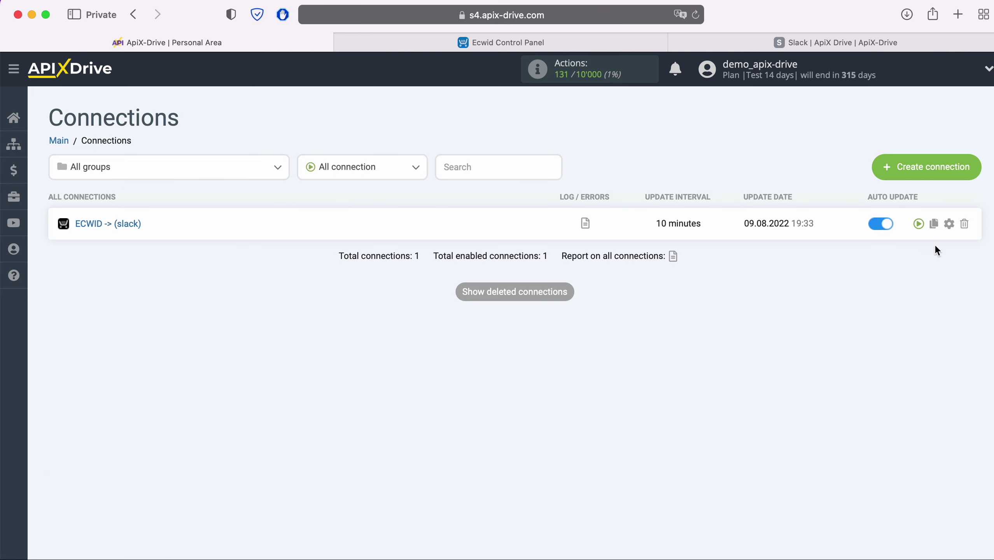
click(949, 224)
click(596, 325)
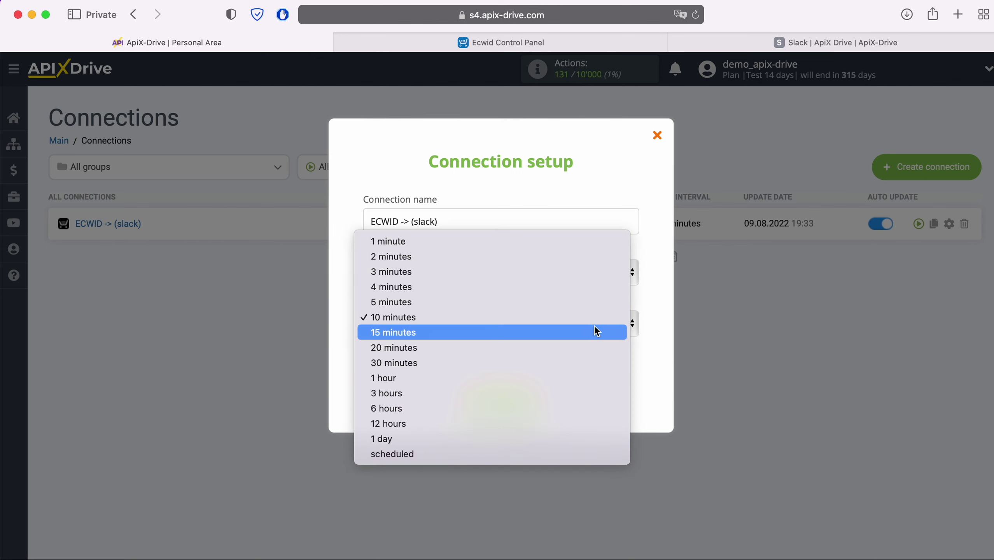
click(561, 301)
click(523, 408)
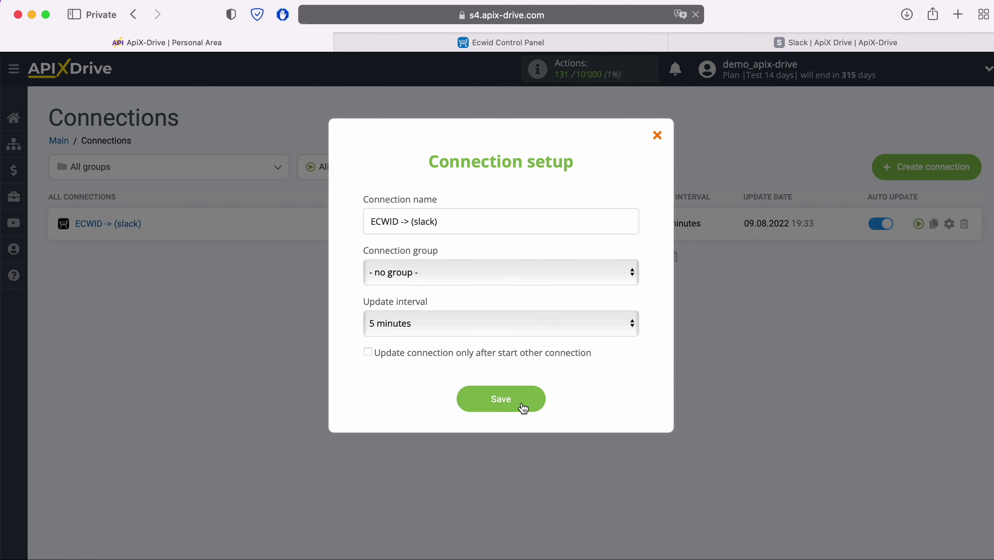